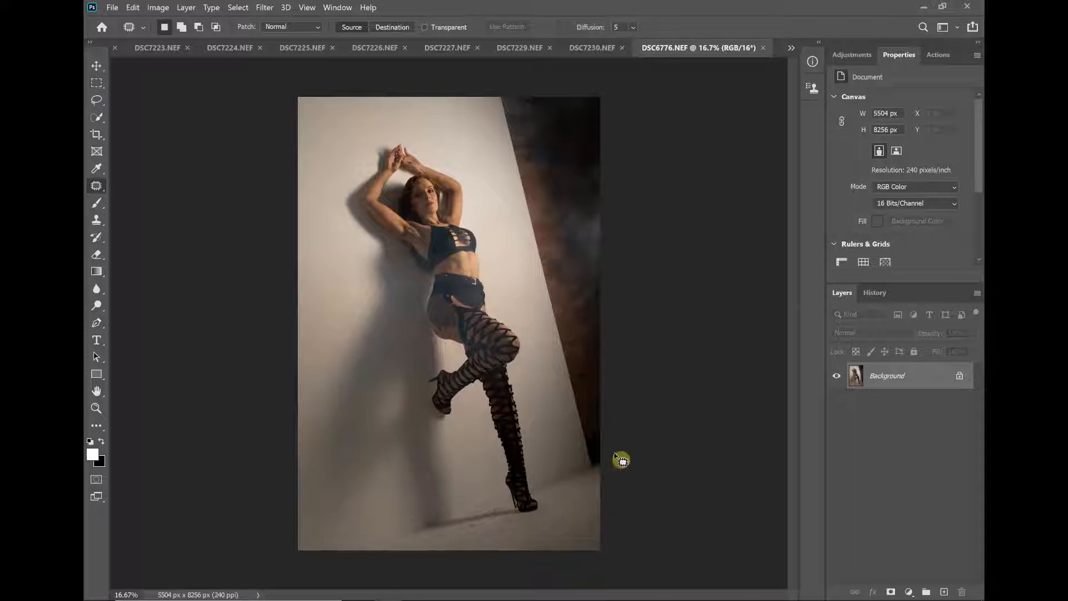
Add a Gradient Map adjustment layer above the photo and set its gradient's starting color stop to dark purple 36193d
left_click(862, 56)
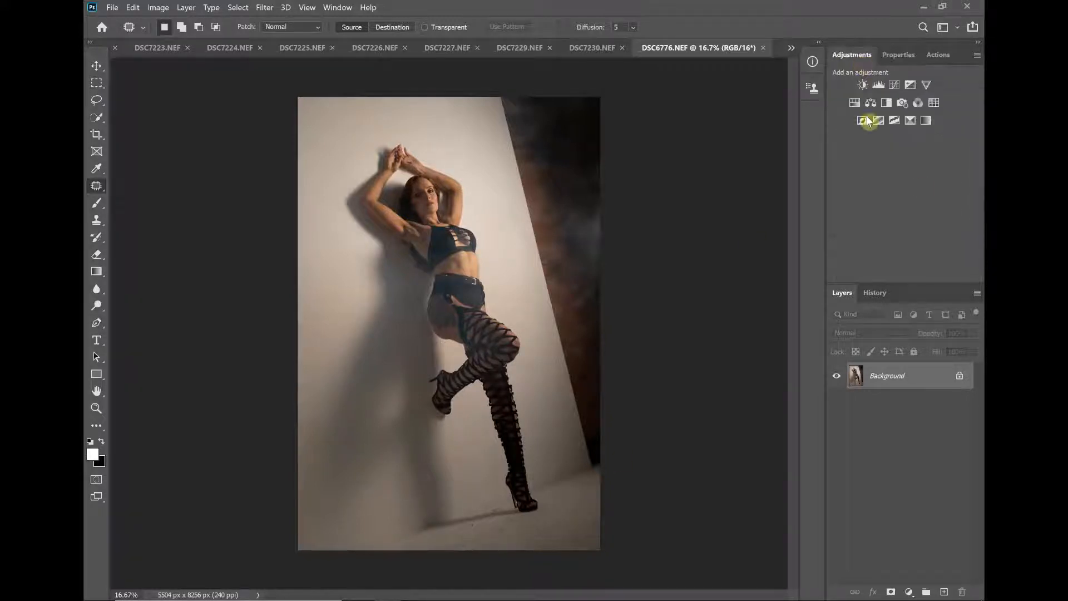
left_click(926, 121)
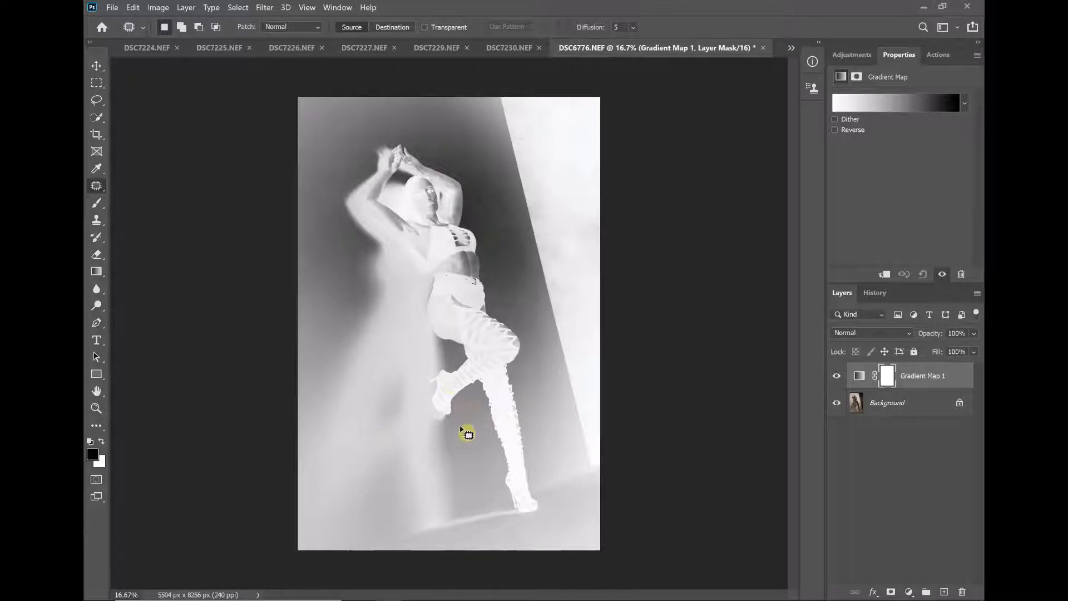
left_click(879, 101)
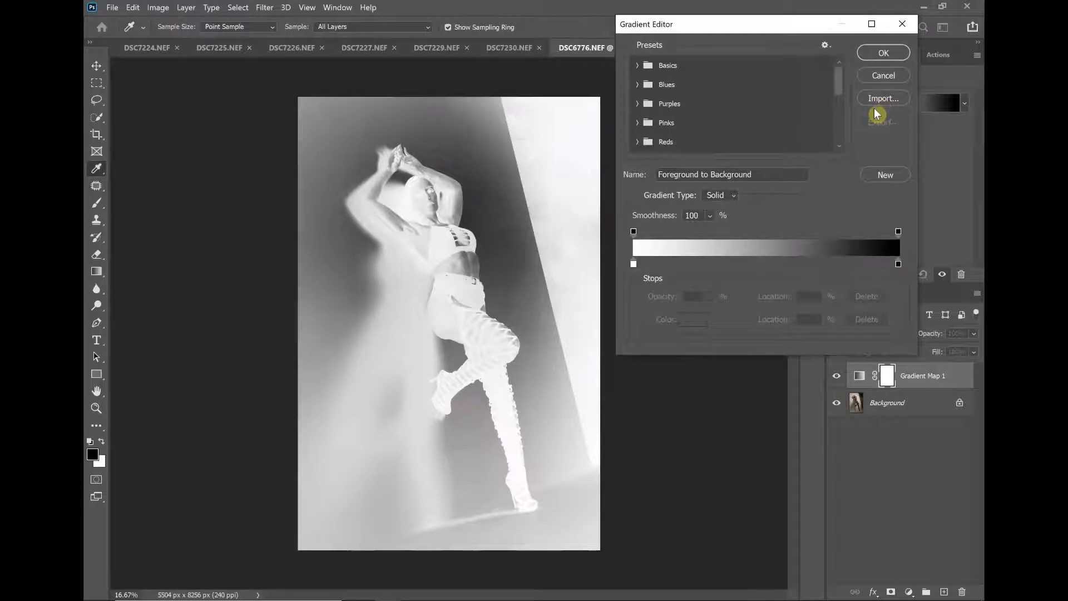
left_click(634, 264)
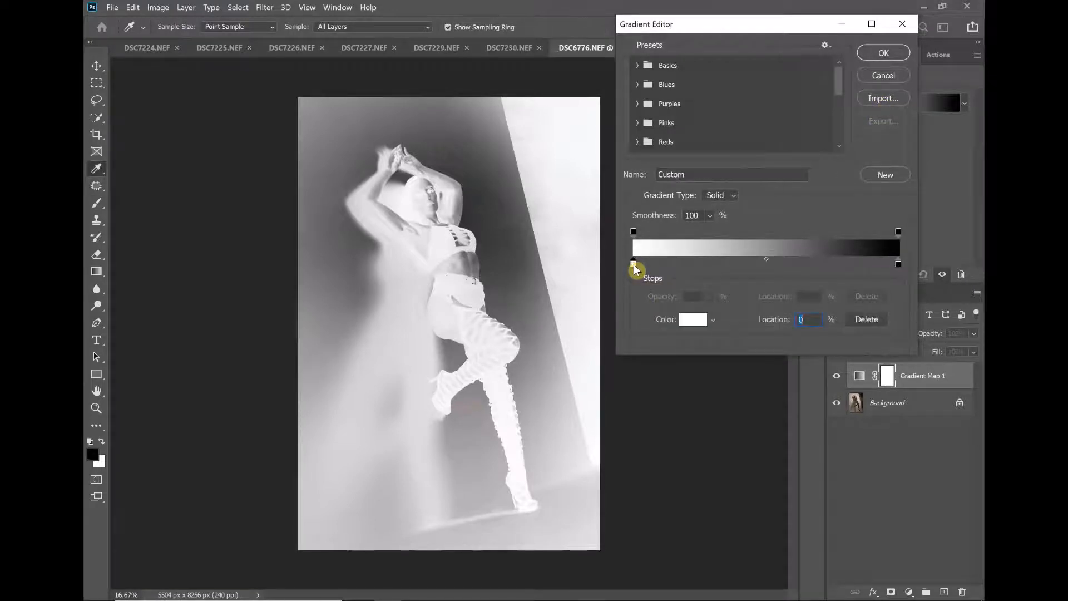
left_click(692, 320)
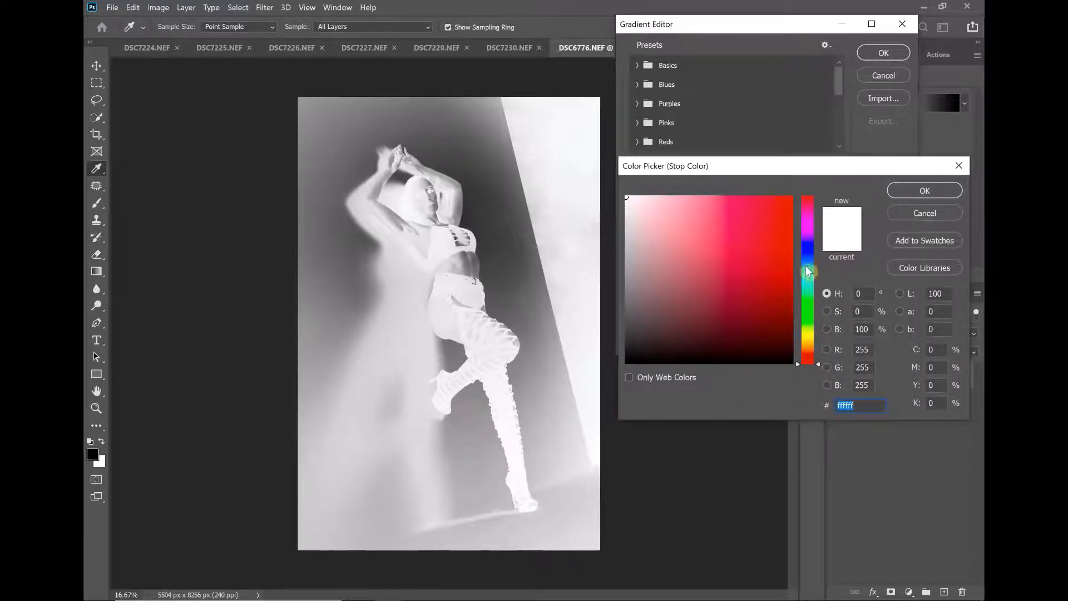
left_click(807, 229)
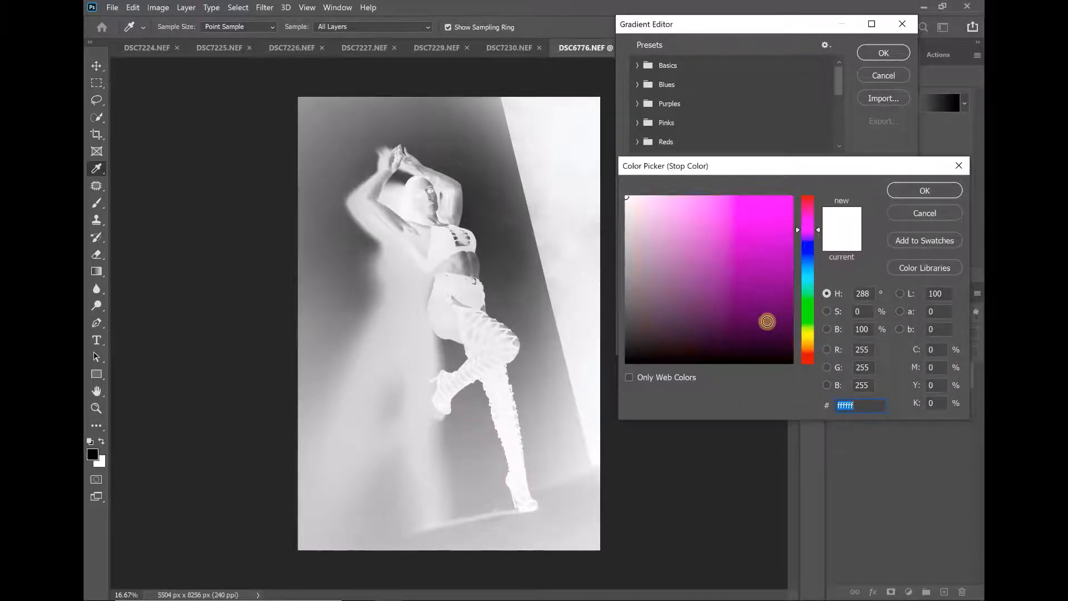
mouse_move(767, 321)
left_mouse_down()
mouse_move(715, 317)
mouse_move(726, 310)
mouse_move(724, 323)
left_mouse_up()
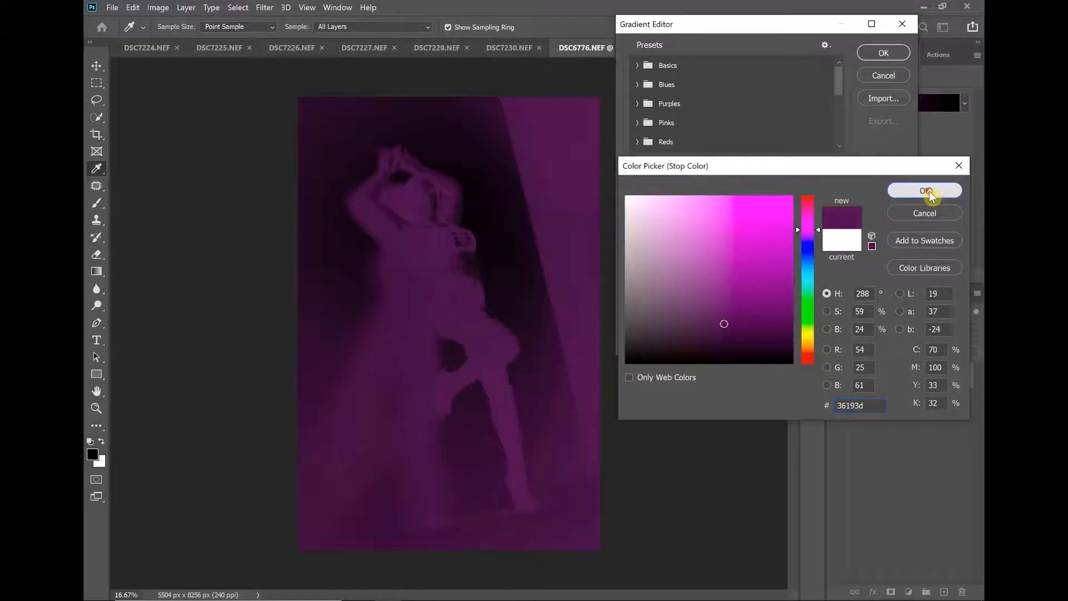
left_click(926, 190)
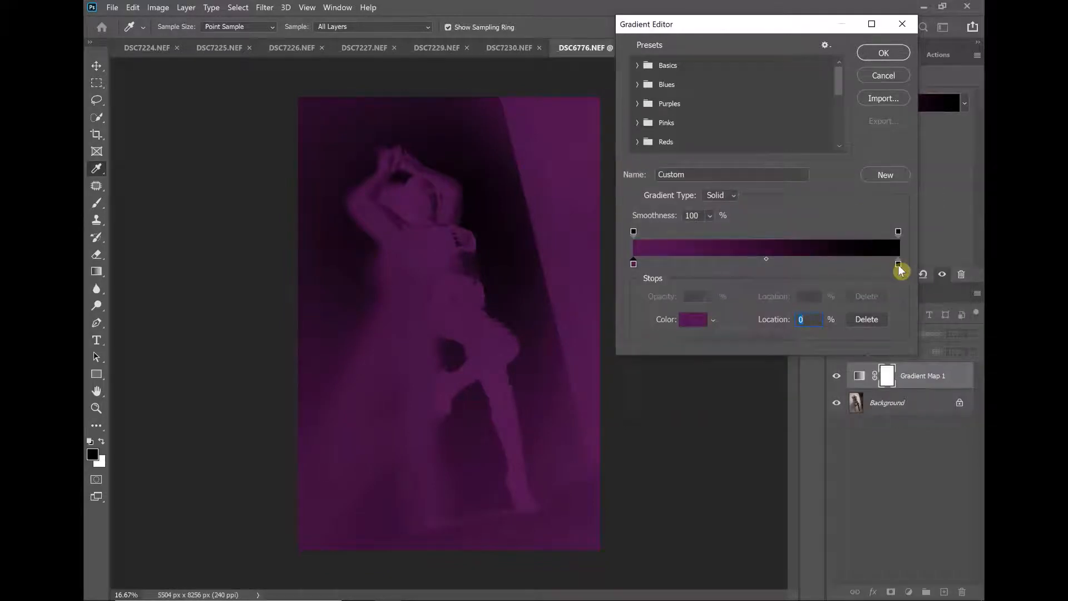
Set the gradient's end color stop to golden yellow ba9d29 and apply the purple-to-yellow gradient
left_click(898, 266)
left_click(689, 320)
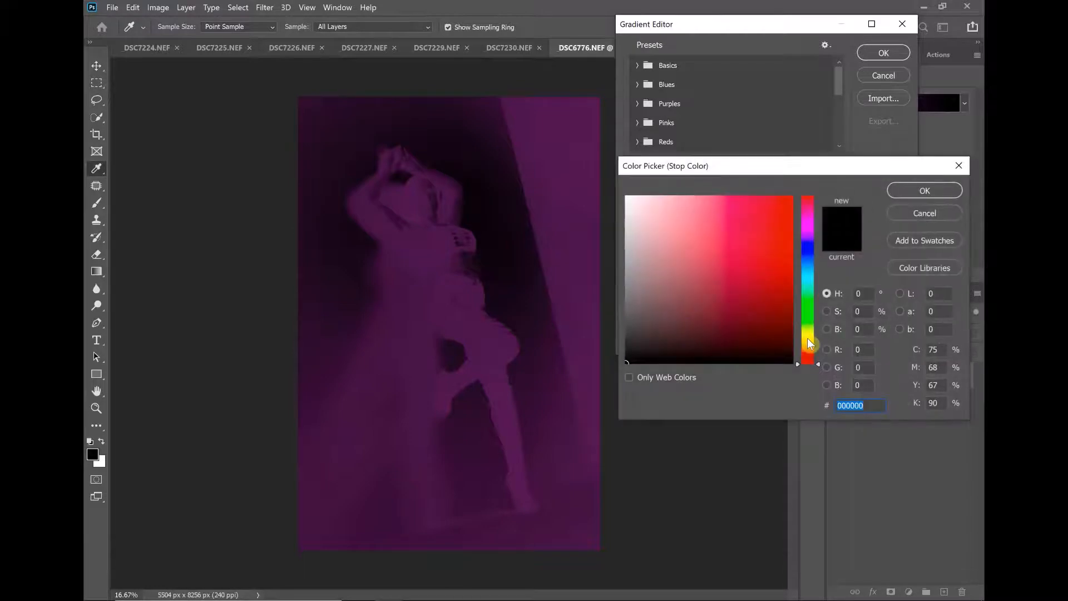
left_click_drag(807, 339, 809, 343)
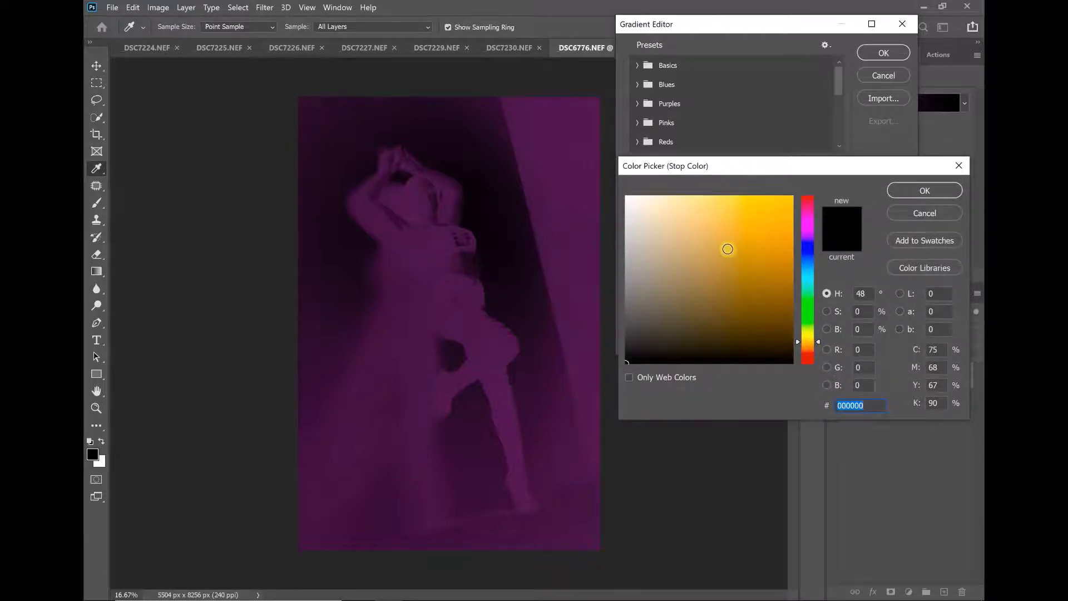
left_click(722, 243)
left_click(763, 212)
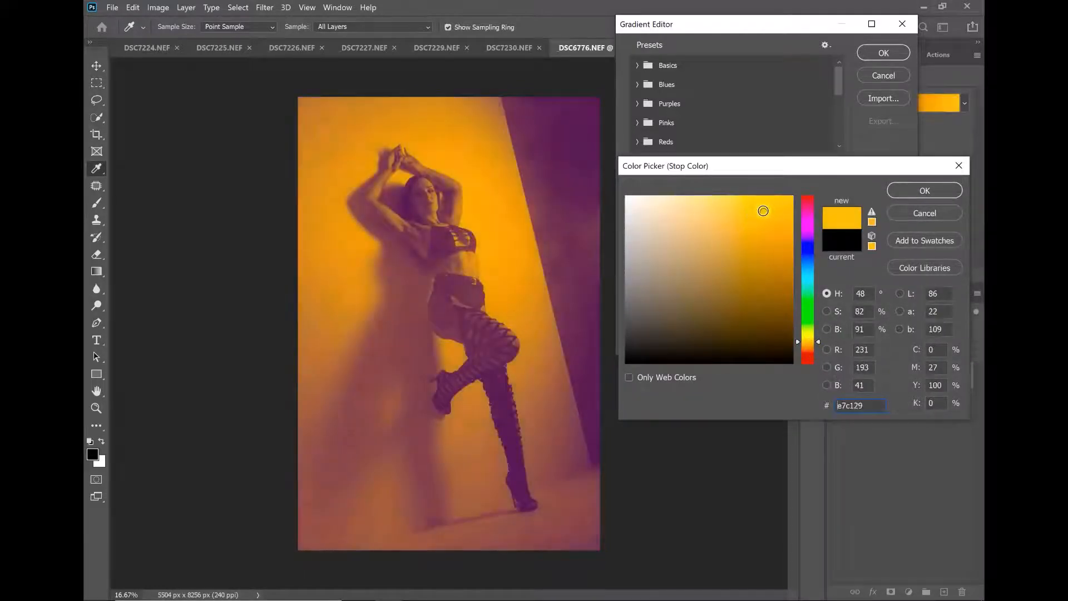
left_click(755, 240)
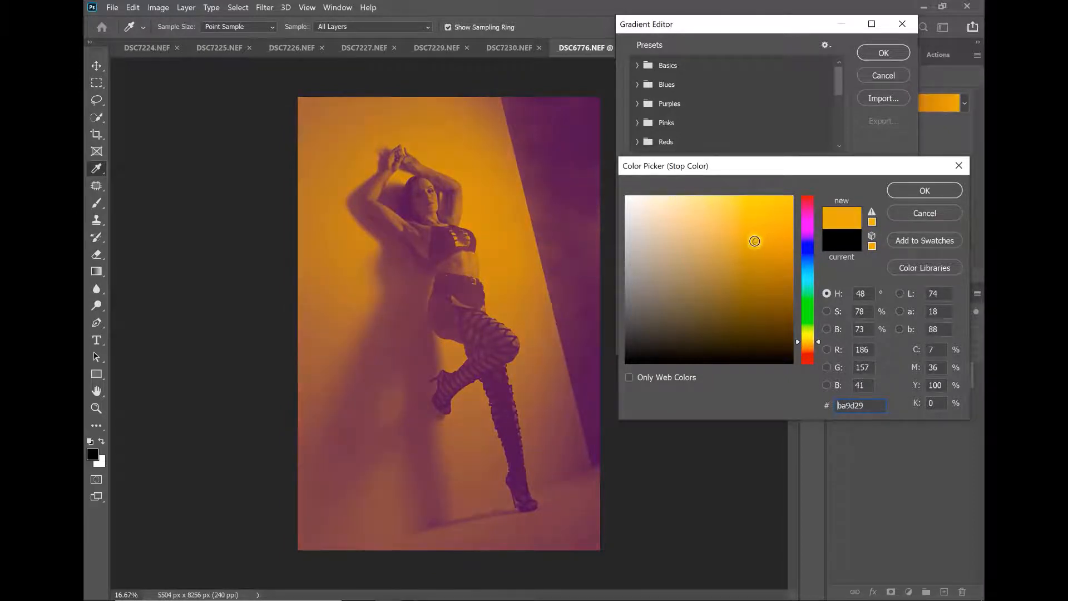
left_click(940, 191)
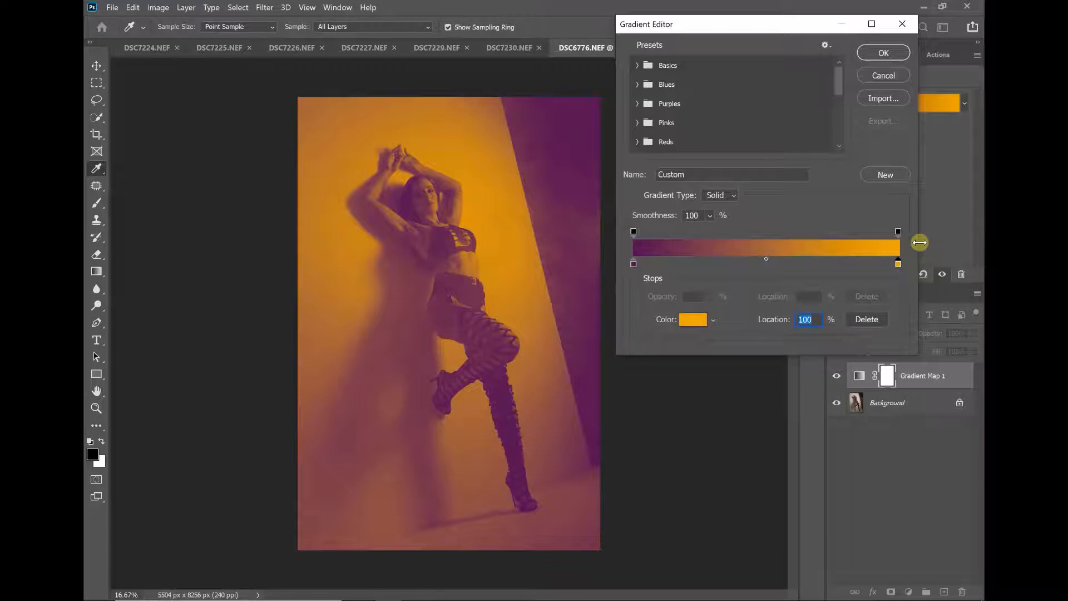
left_click(890, 53)
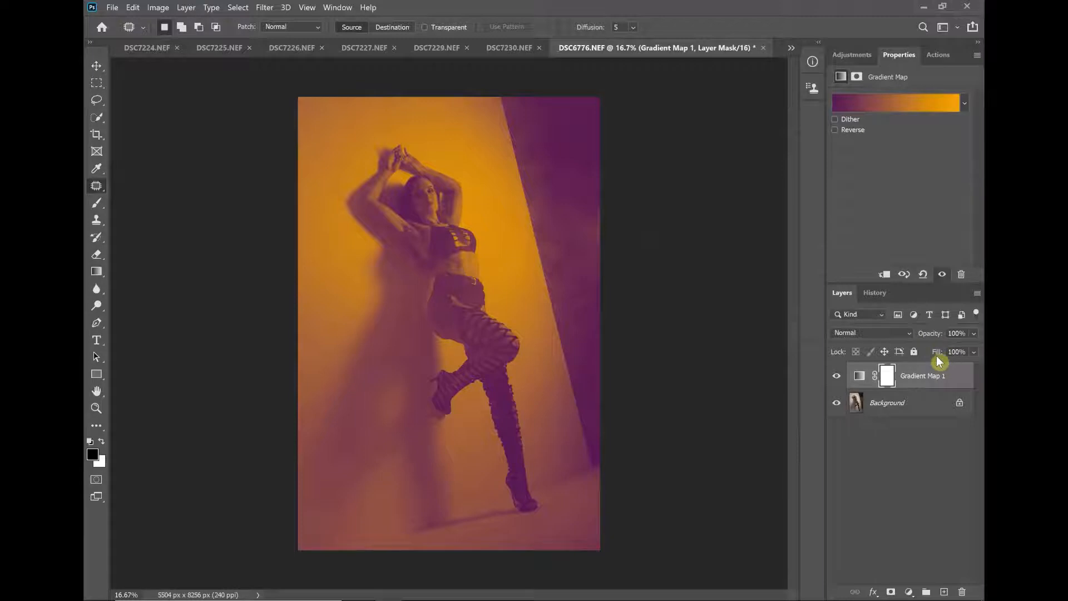
Set the gradient map layer's blend mode to Soft Light, comparing it with Normal, and reduce its opacity to 34%
left_click_drag(930, 333, 977, 353)
left_click(877, 339)
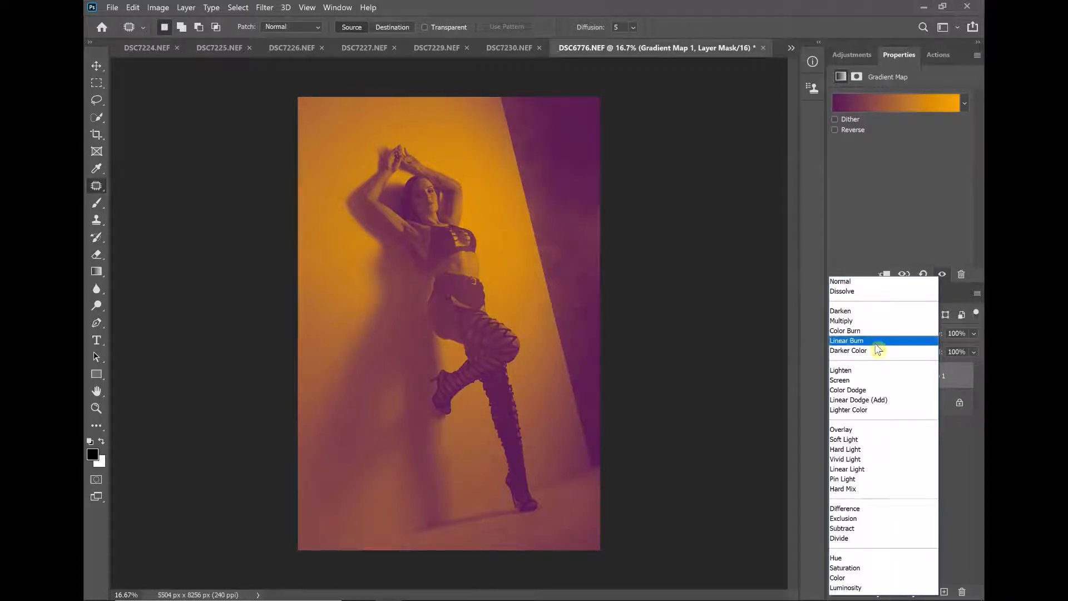
left_click(865, 440)
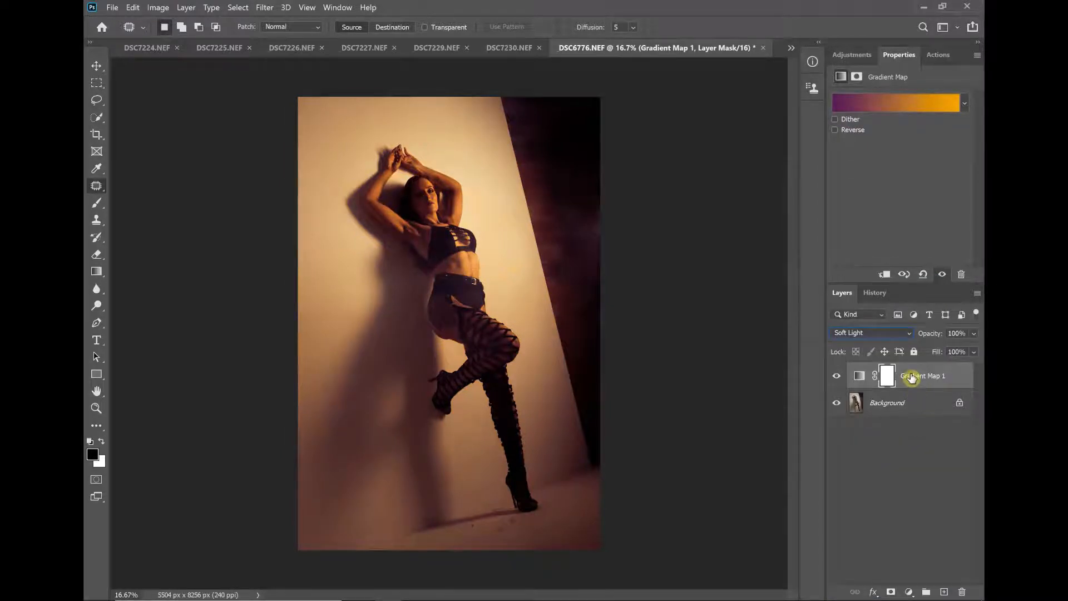
left_click(900, 333)
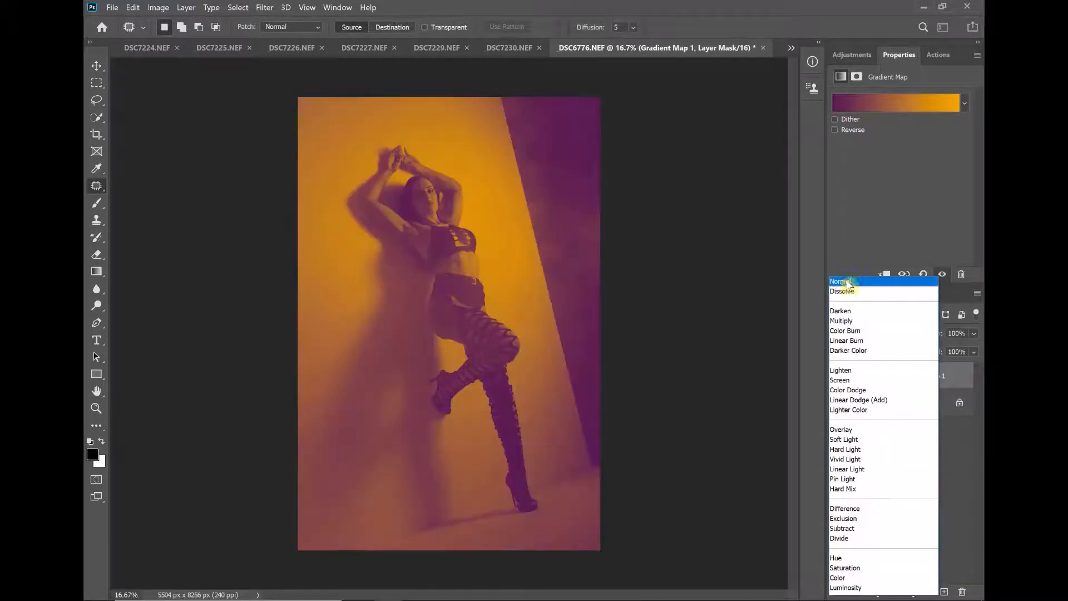
left_click(896, 282)
left_click(899, 331)
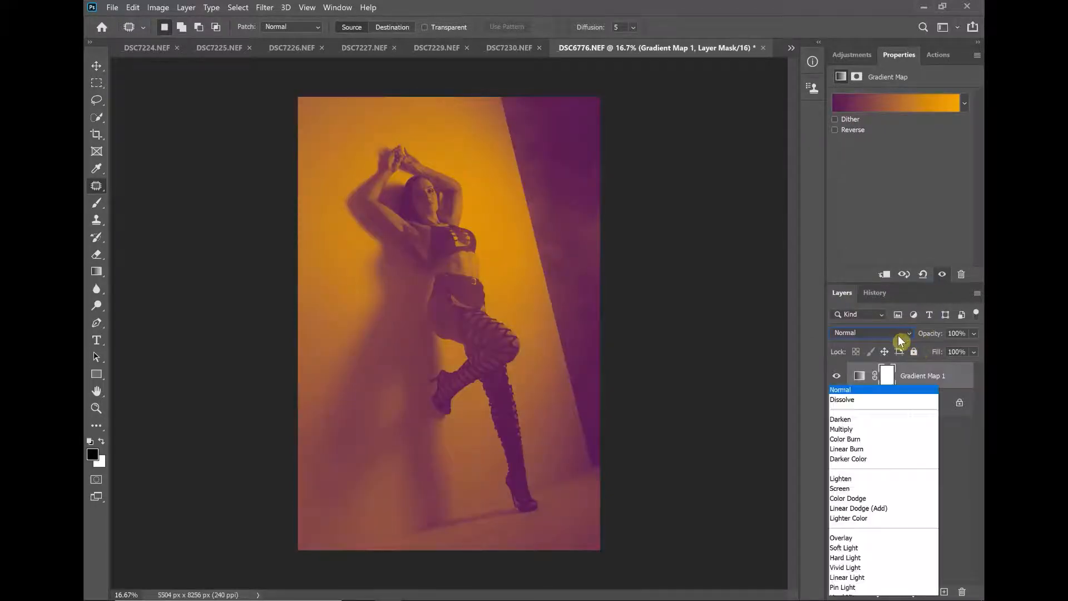
left_click(859, 439)
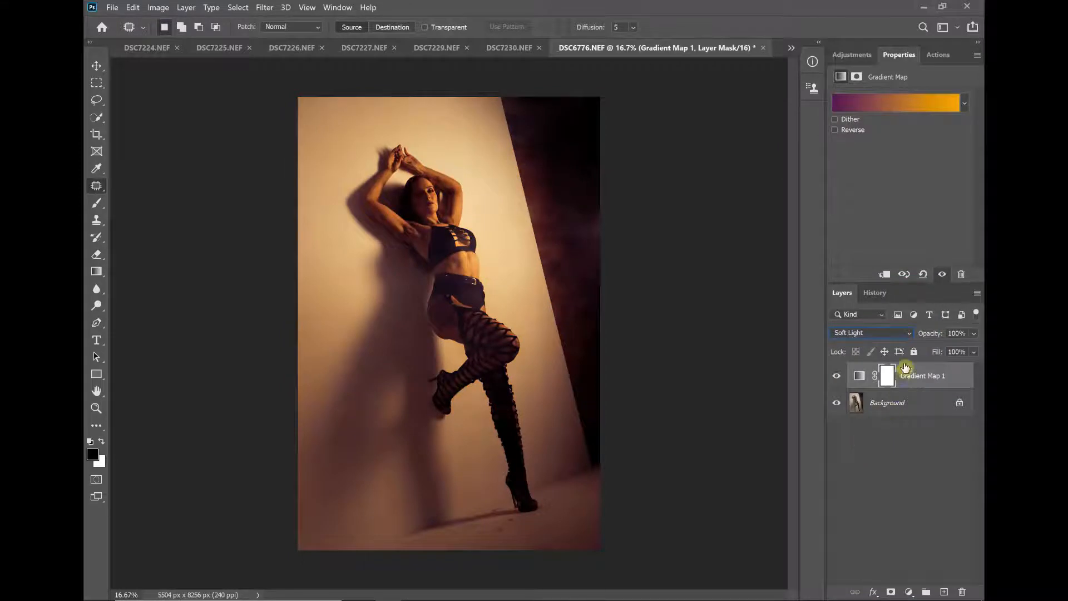
left_click_drag(933, 337, 890, 357)
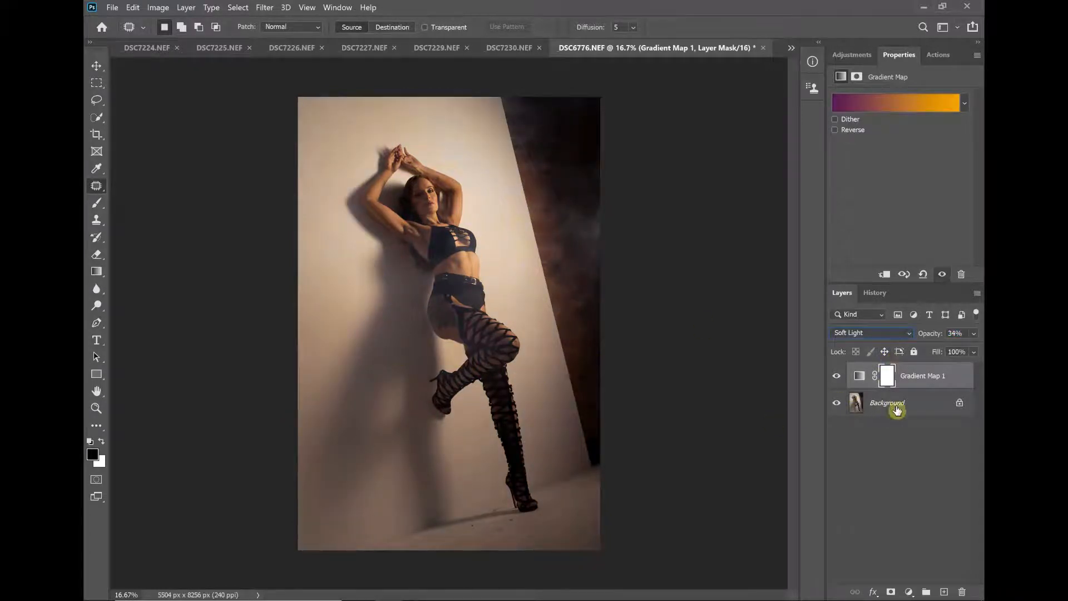
Toggle the gradient map layer's visibility to compare the photo with and without the color grade
left_click(840, 377)
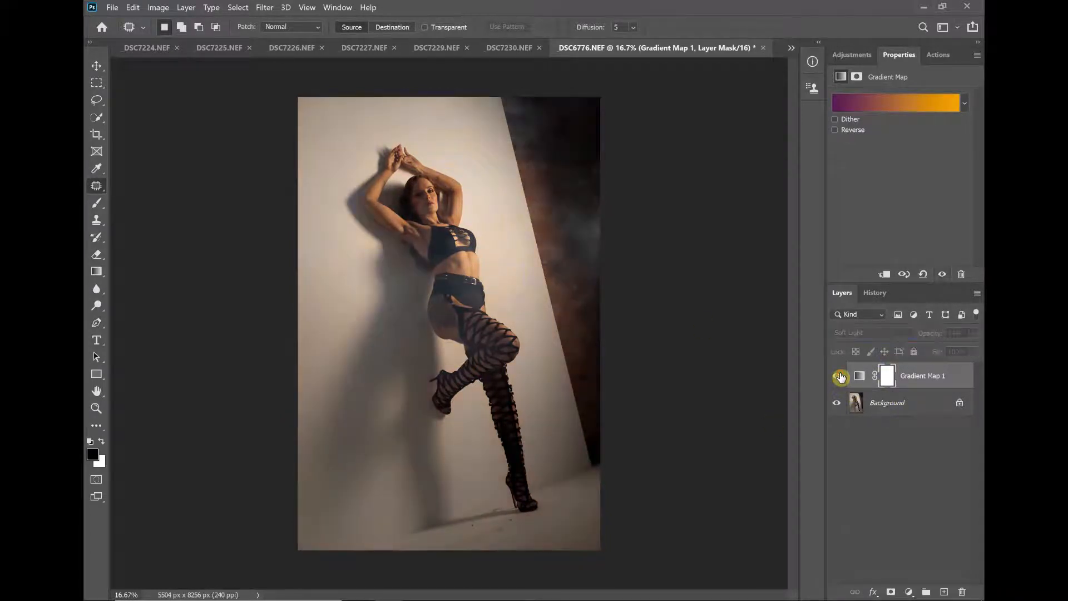
left_click(840, 377)
left_click(840, 377)
left_click(841, 377)
left_click(840, 377)
left_click(840, 377)
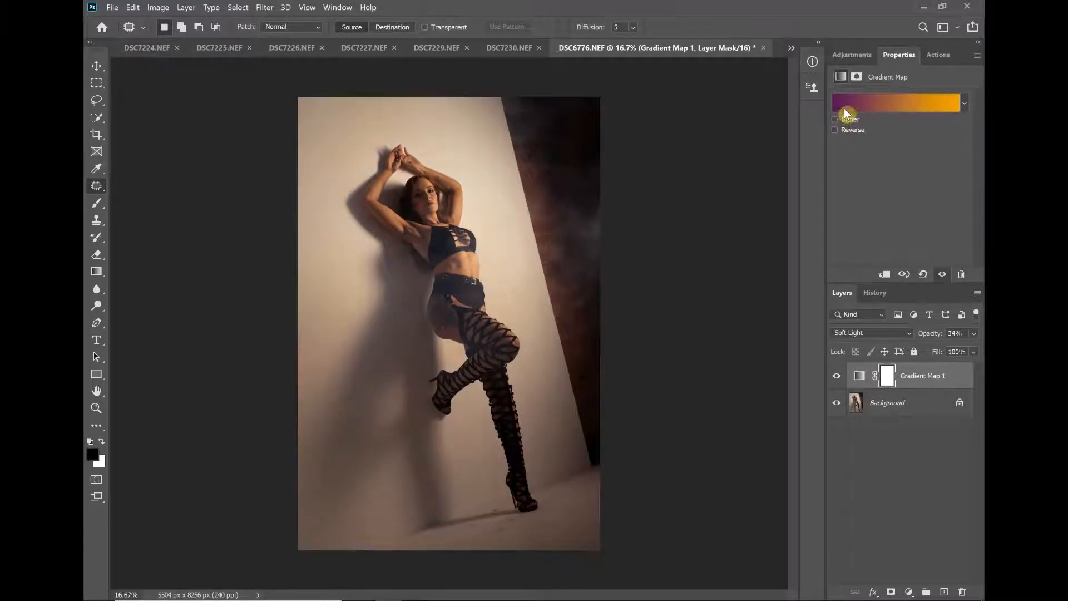
Change the gradient map's starting color stop from purple to a teal blue with a hue of 195°
left_click(902, 104)
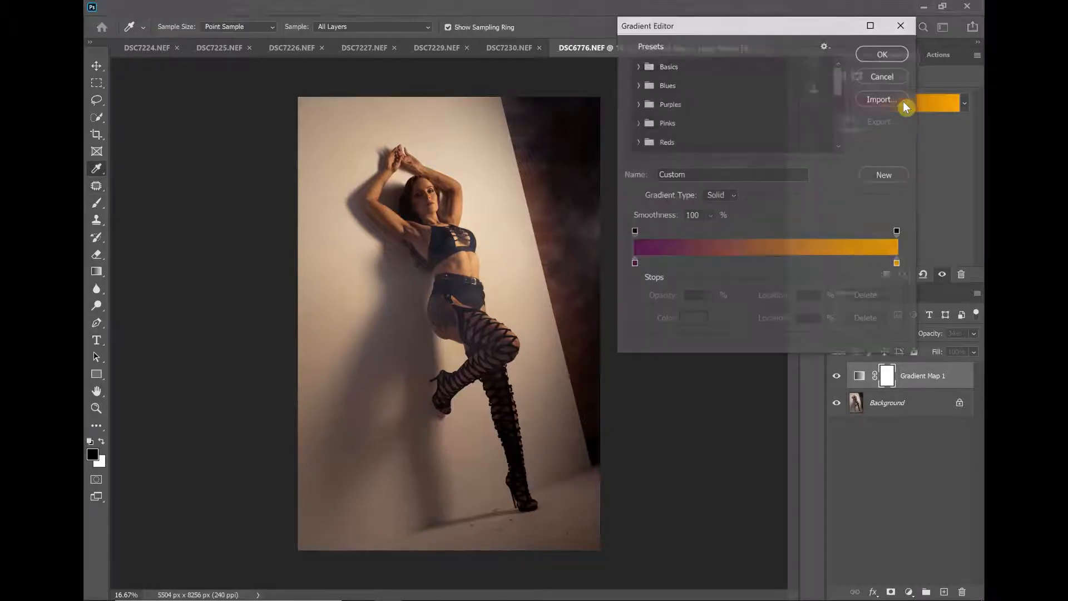
left_click(634, 263)
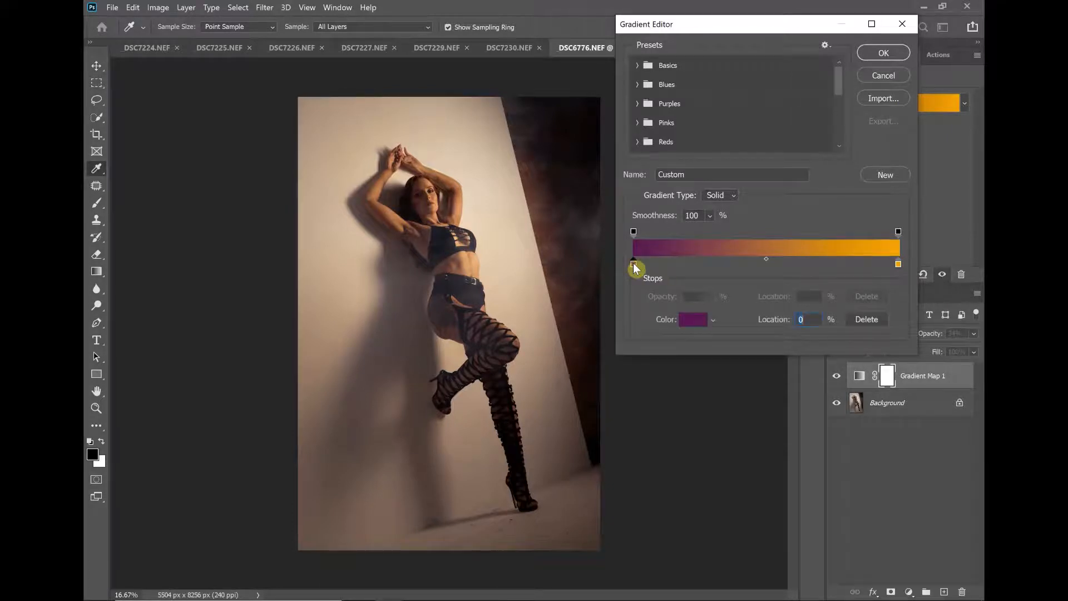
left_click(693, 319)
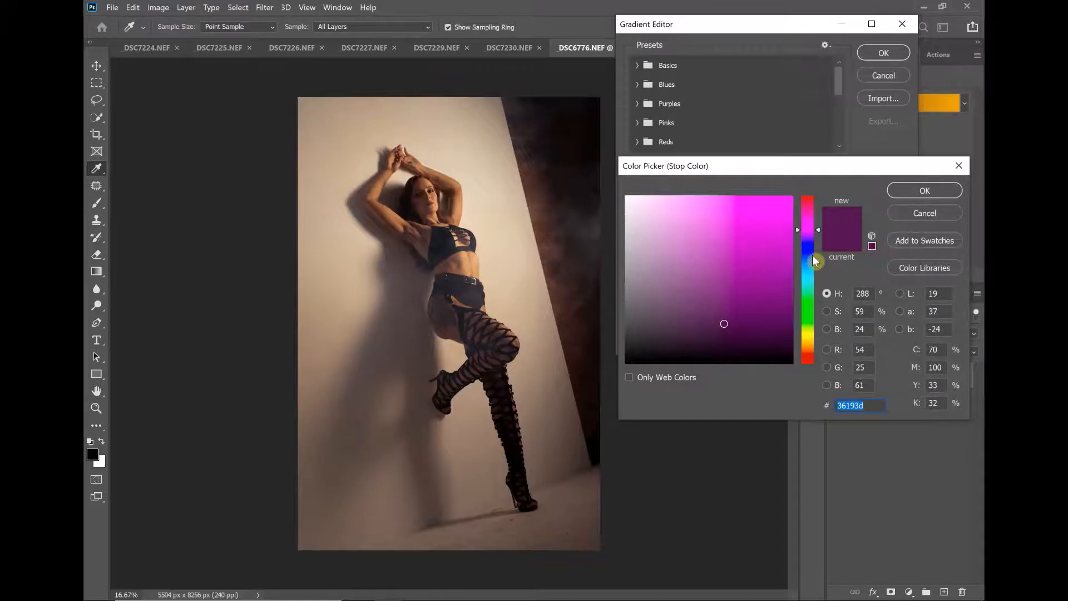
left_click(808, 273)
left_click(753, 259)
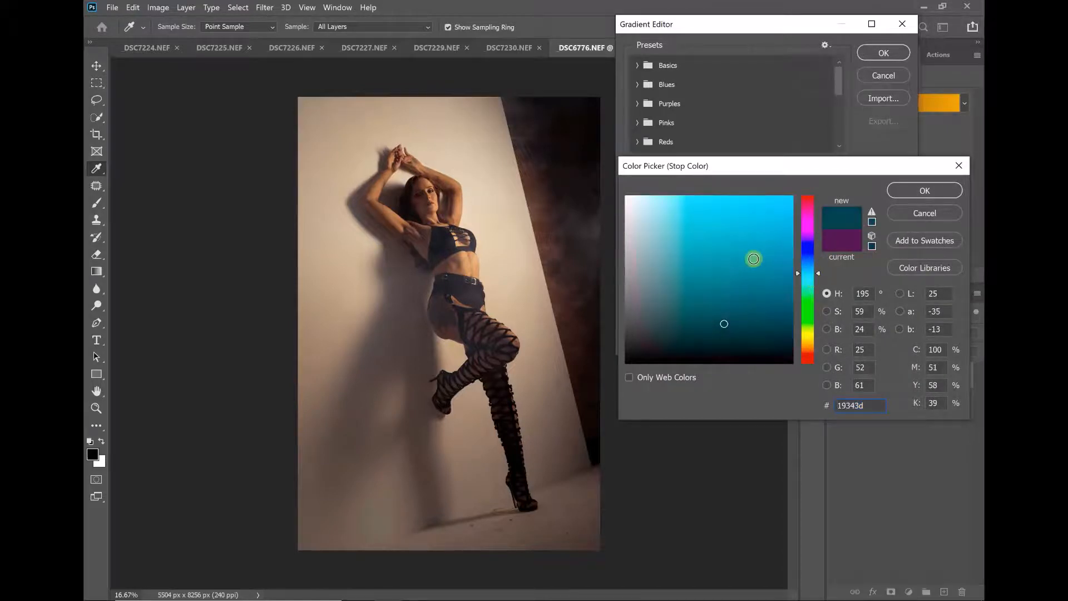
left_click(715, 302)
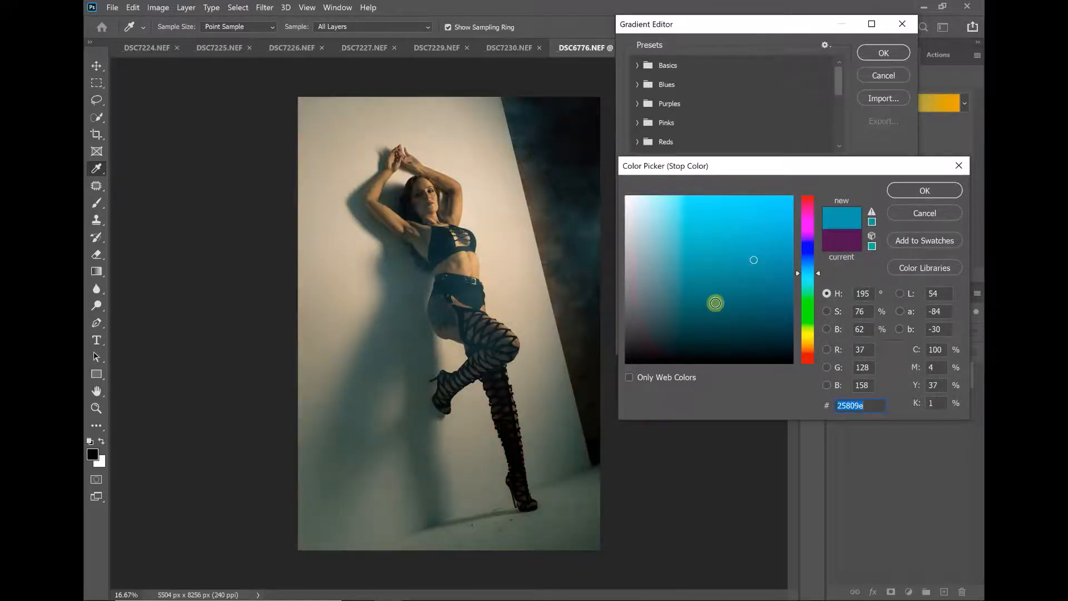
left_click(924, 190)
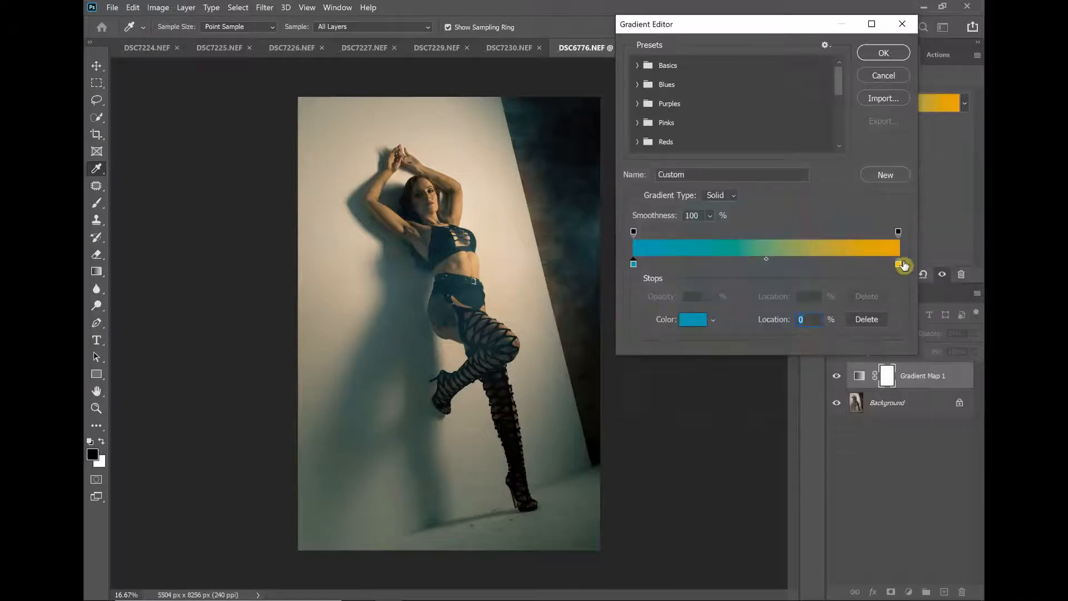
Change the gradient's end color stop to orange ba7729 with a hue of 32° and apply the edited gradient
left_click(898, 263)
left_click(683, 321)
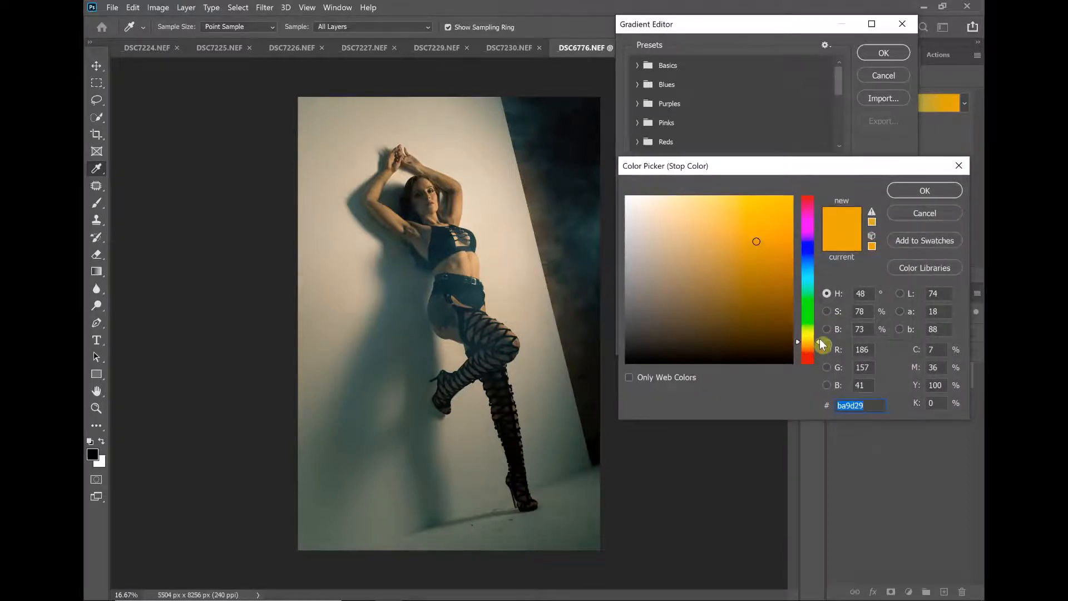
left_click_drag(819, 338, 819, 348)
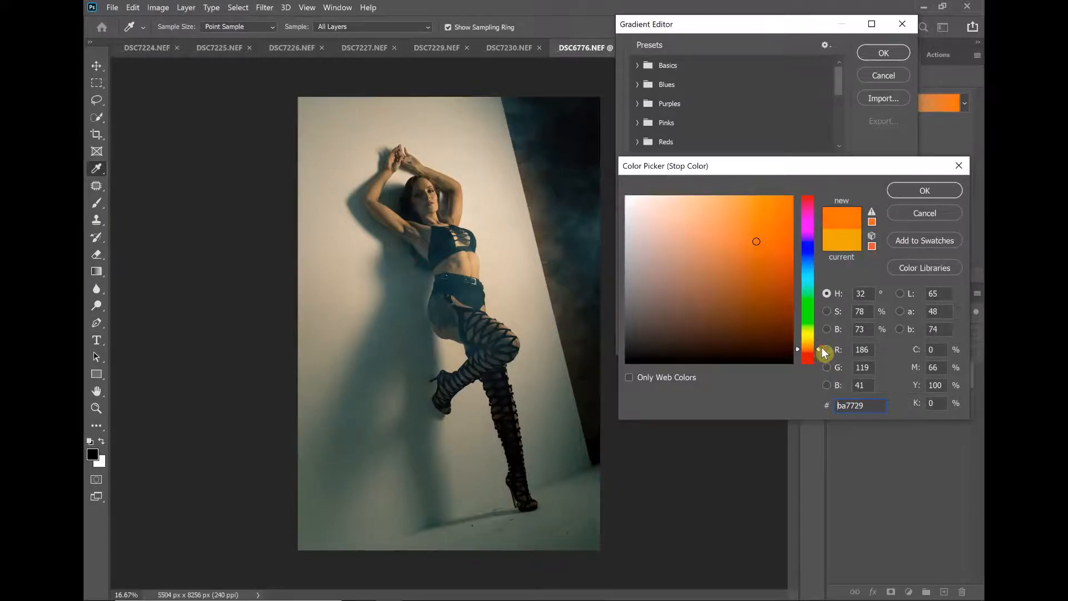
left_click(940, 194)
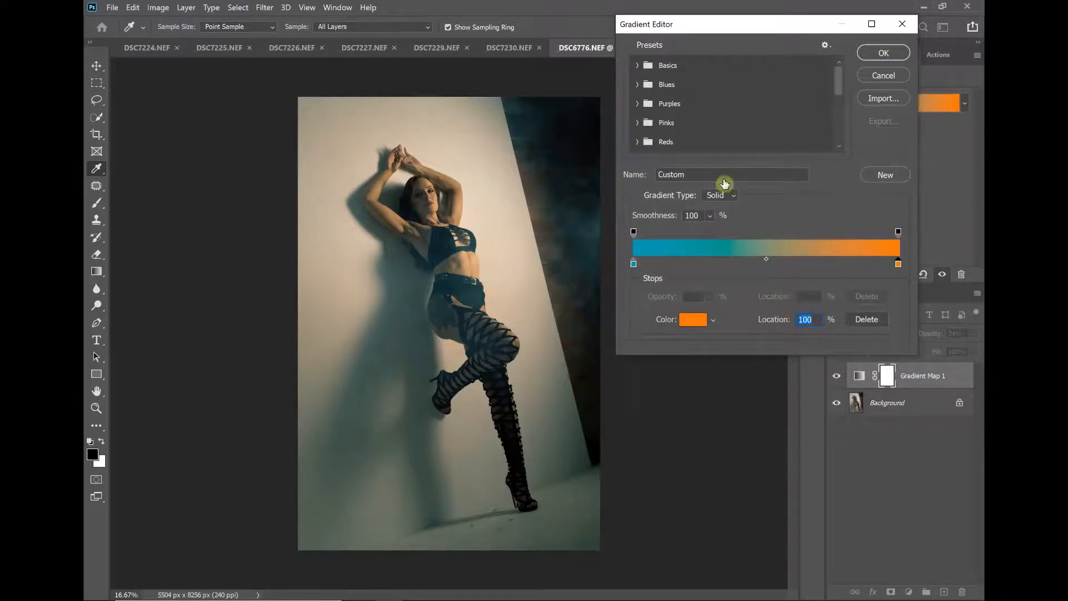
left_click(887, 53)
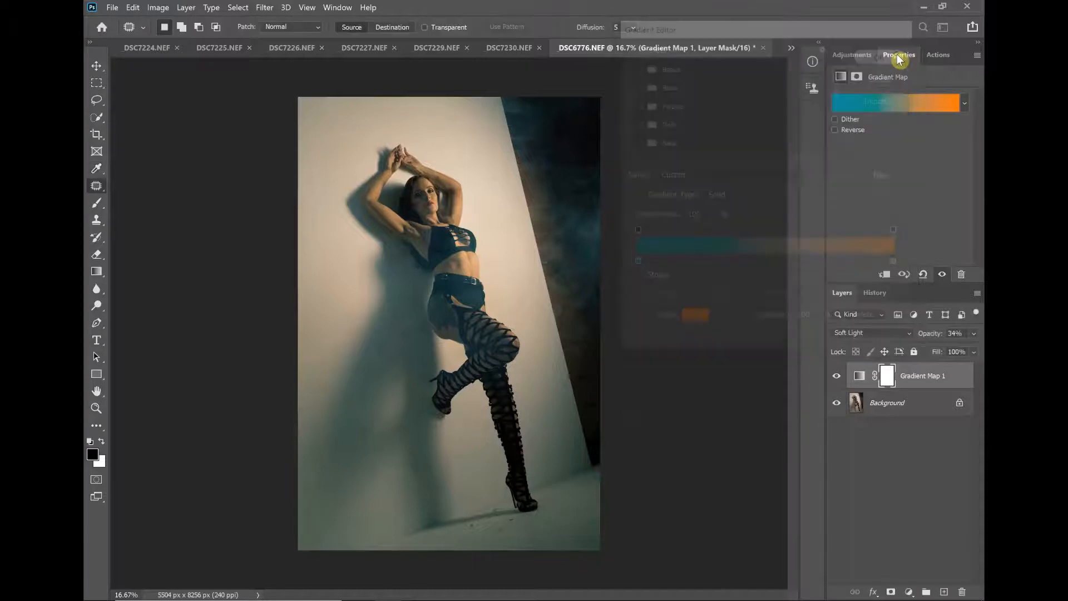
Preview other blend modes for the gradient map layer, choose Soft Light, and raise the layer's opacity moderately
left_click(904, 333)
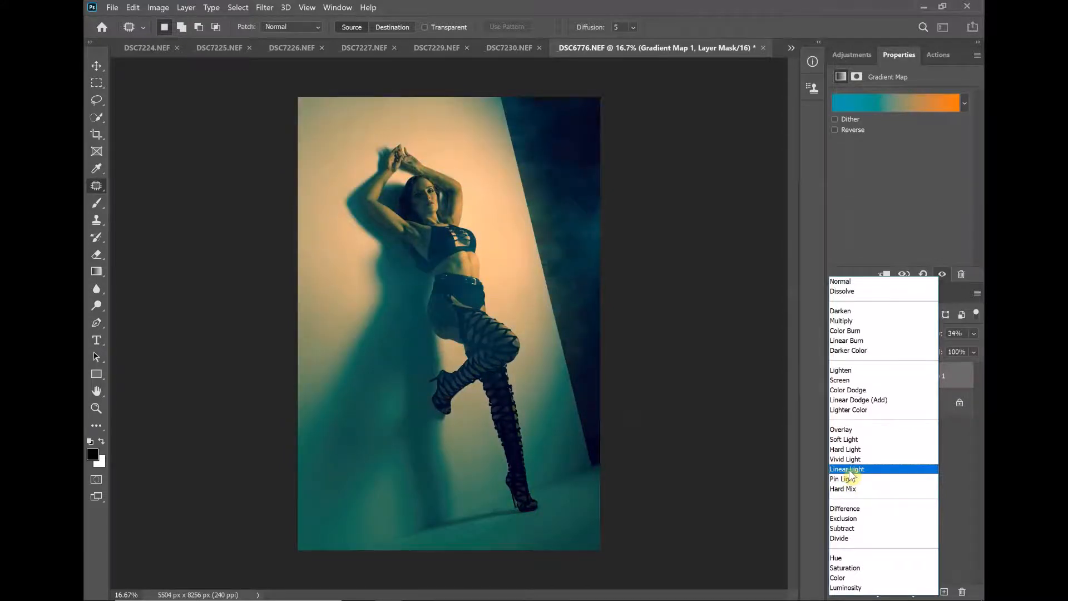
left_click(837, 440)
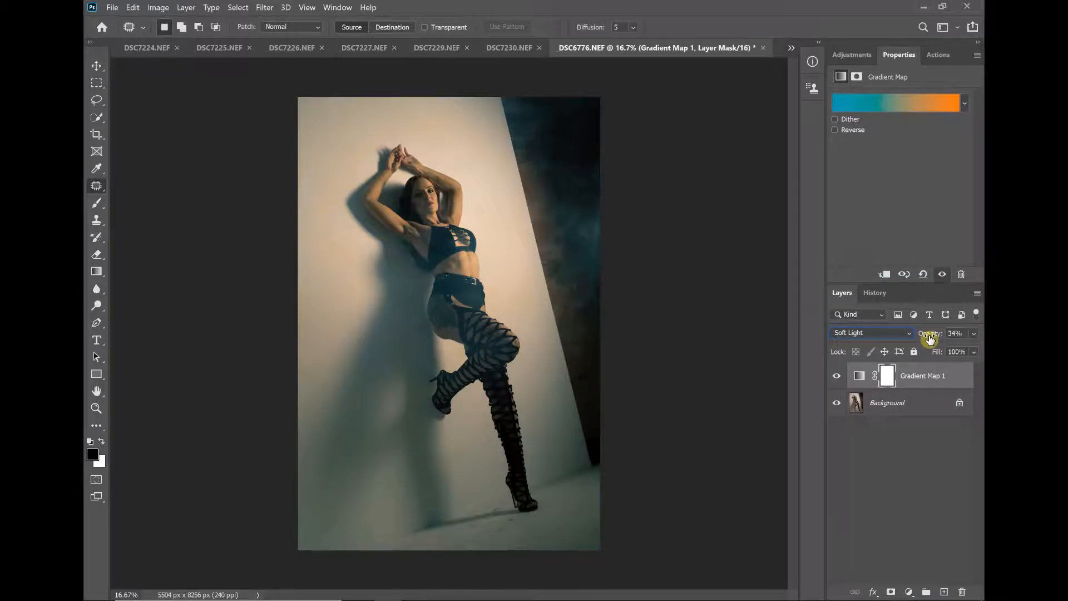
mouse_move(930, 338)
left_mouse_down()
mouse_move(960, 346)
mouse_move(941, 356)
left_mouse_up()
Apply the Green_16 preset from the Greens group to the gradient map
left_click(909, 105)
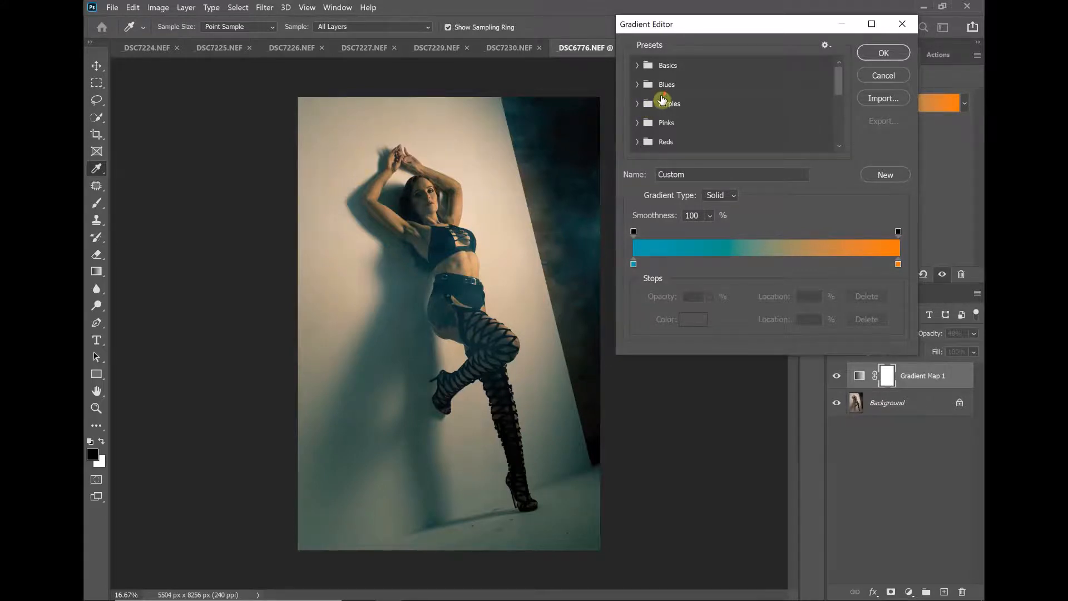
scroll(655, 102, "down", 2)
scroll(661, 137, "down", 2)
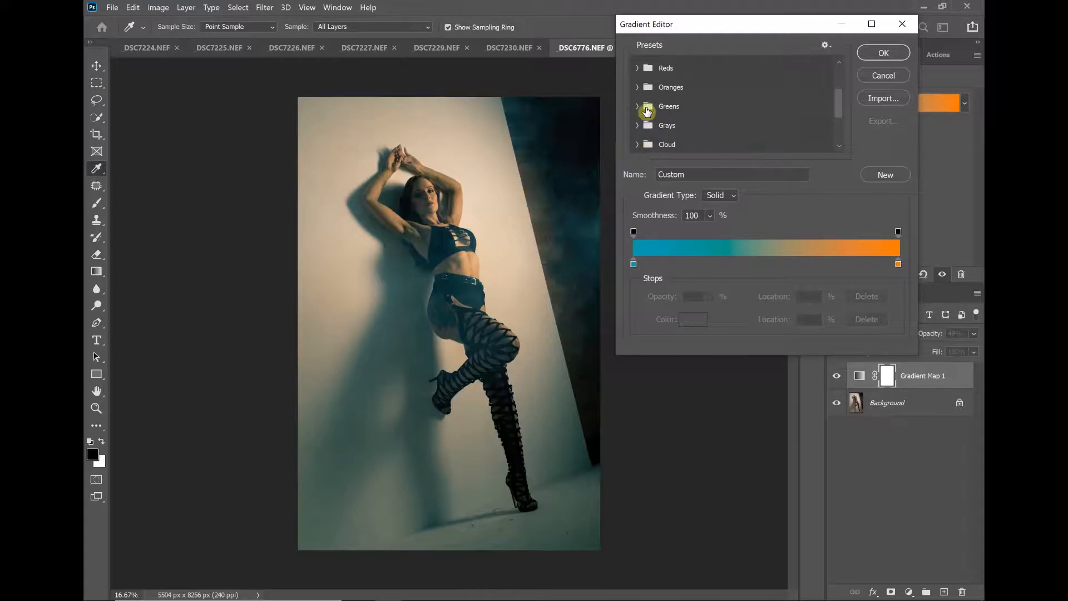
left_click(638, 106)
scroll(807, 121, "down", 1)
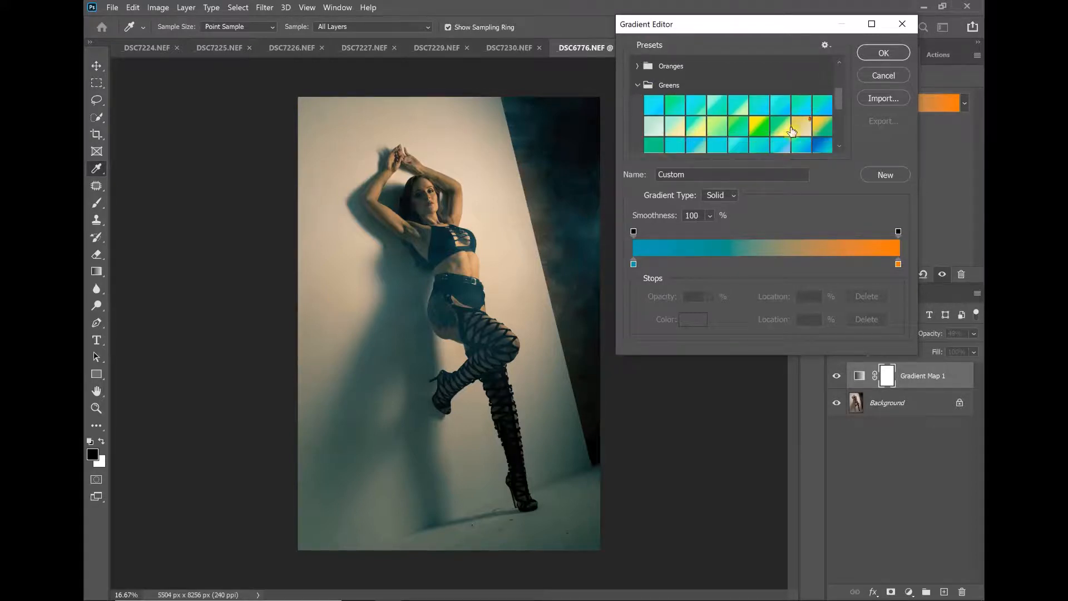
left_click(774, 132)
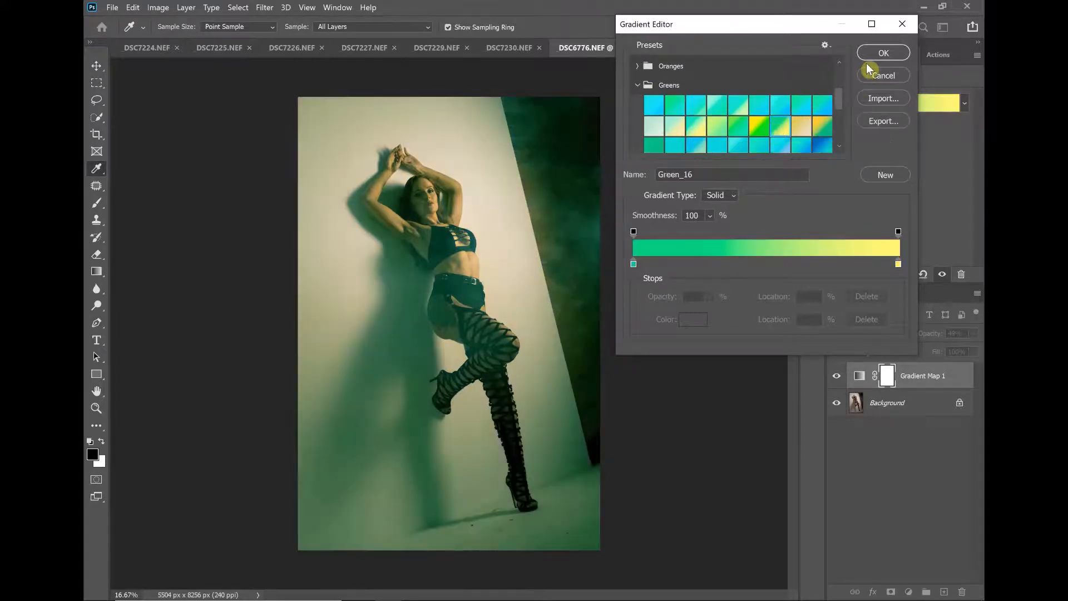
left_click(881, 54)
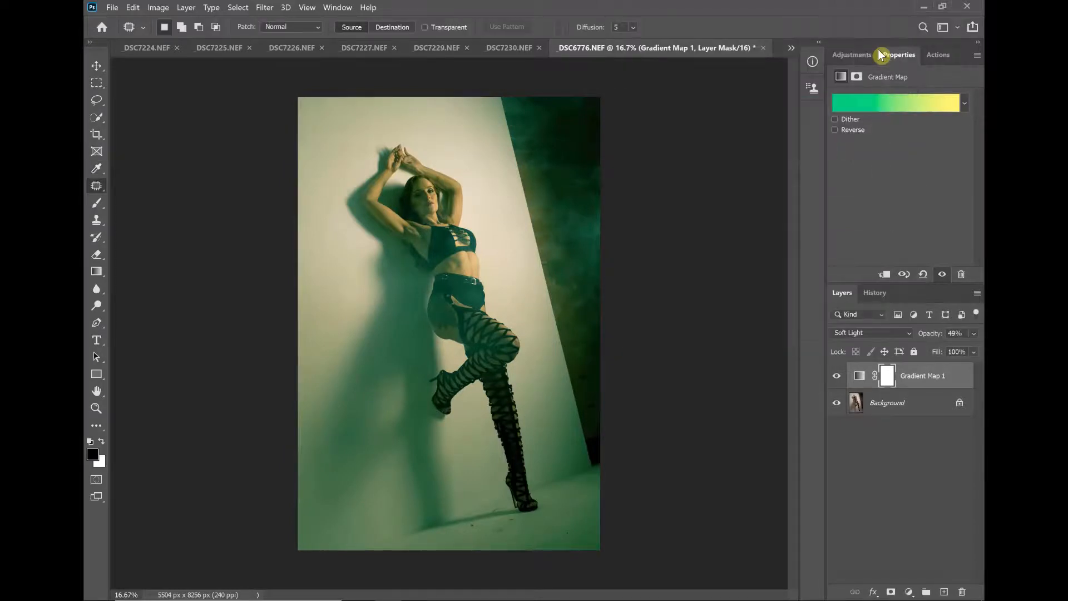
Load the saved orange-to-blue custom preset into the gradient map's gradient
left_click(890, 103)
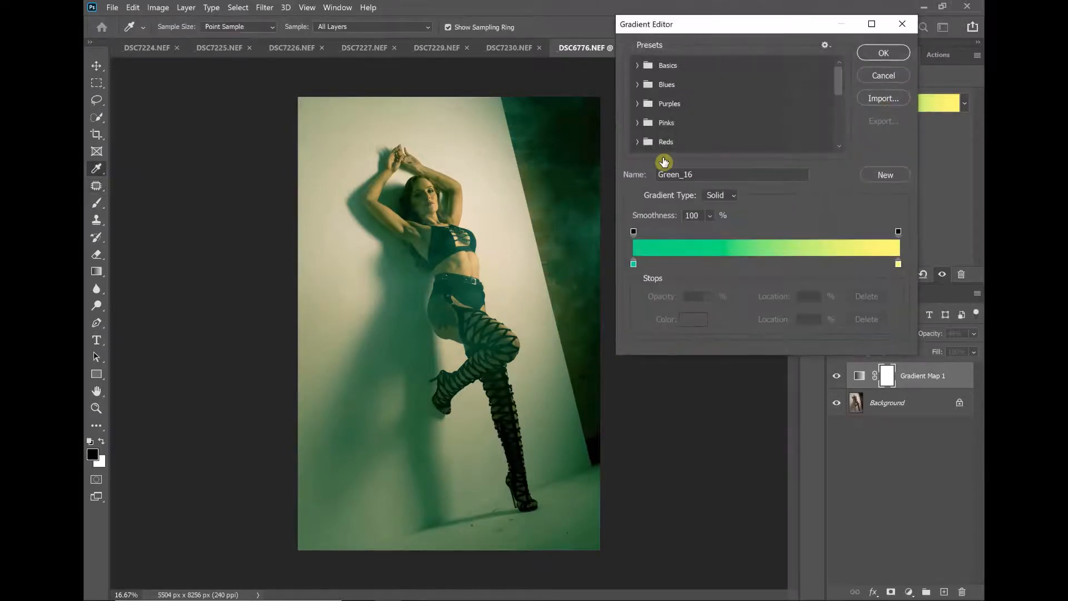
scroll(773, 124, "down", 4)
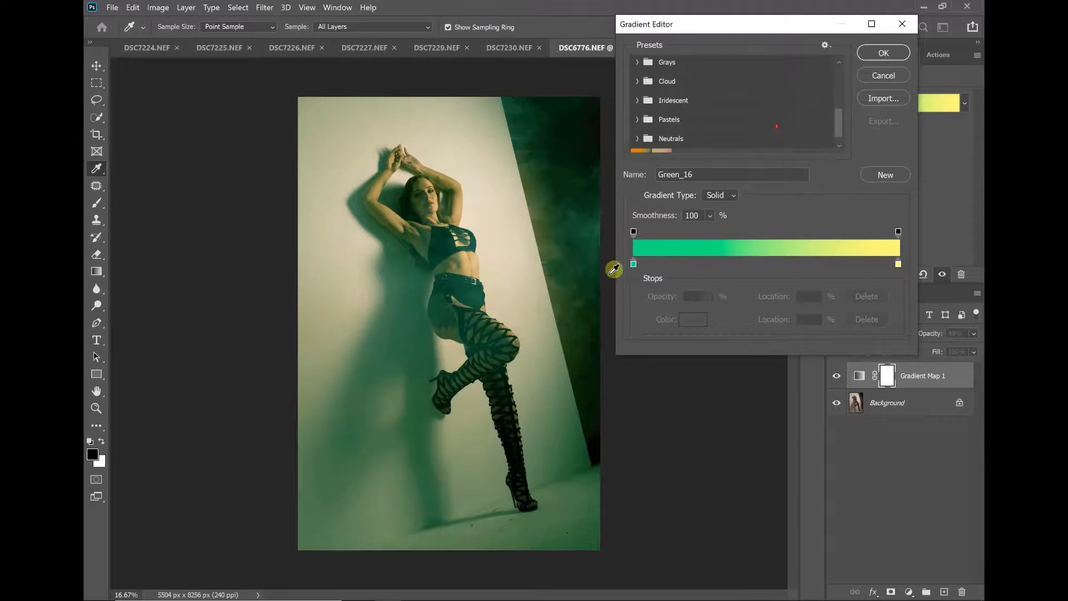
left_click(634, 264)
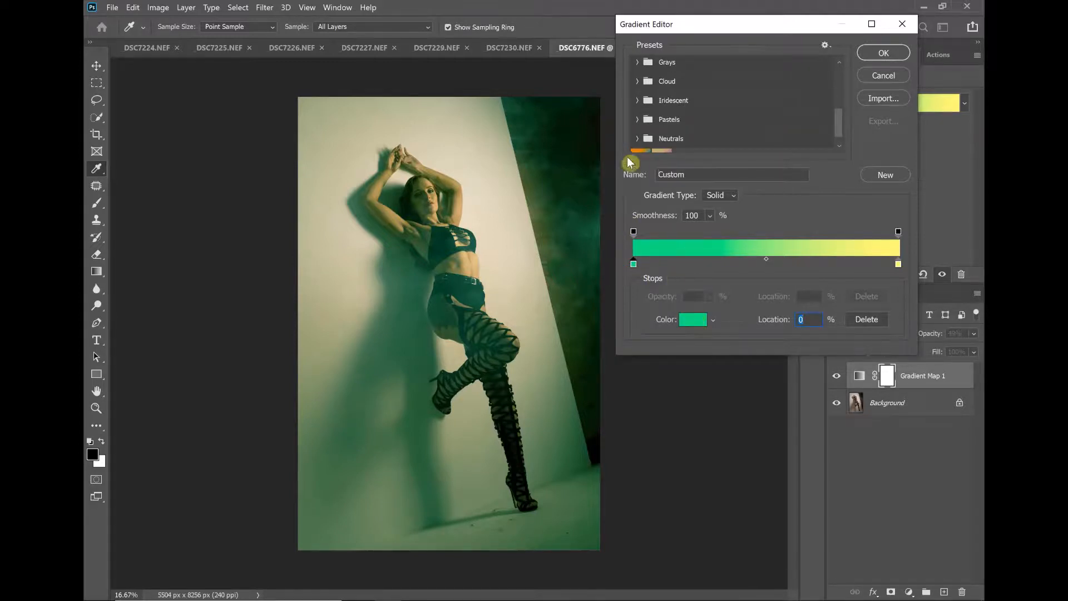
scroll(638, 152, "down", 1)
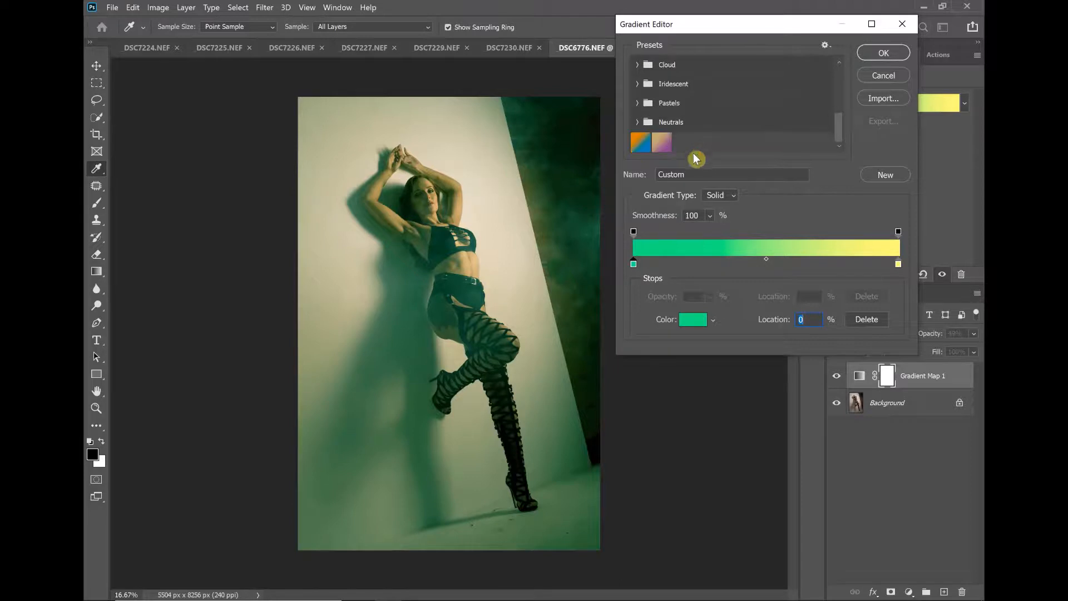
left_click(636, 140)
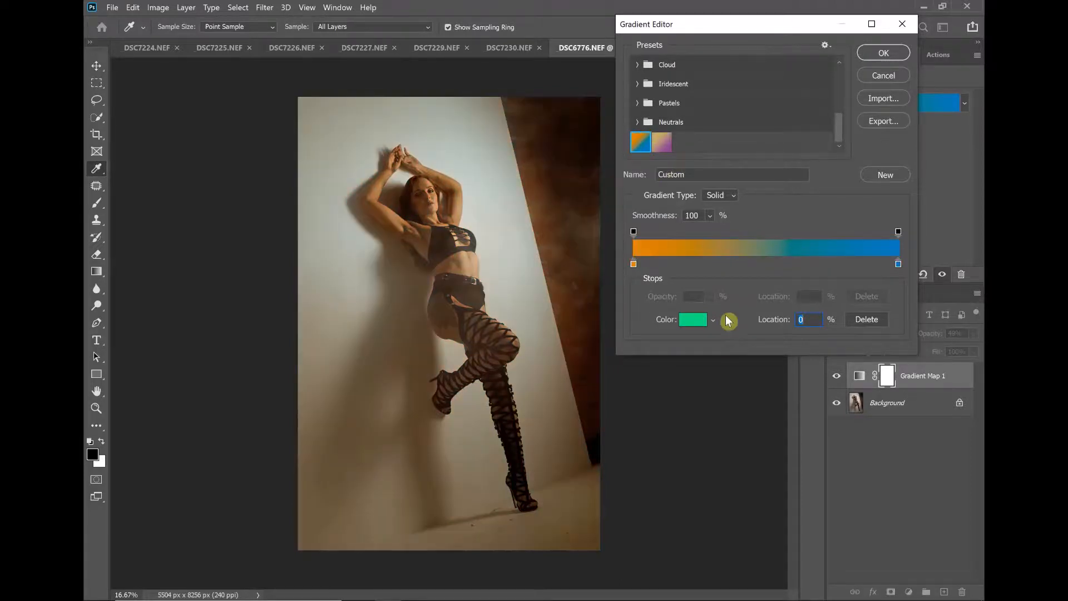
Change the gradient's starting color stop to red f5172c and save the applied gradient as a new preset
left_click(634, 264)
left_click(691, 318)
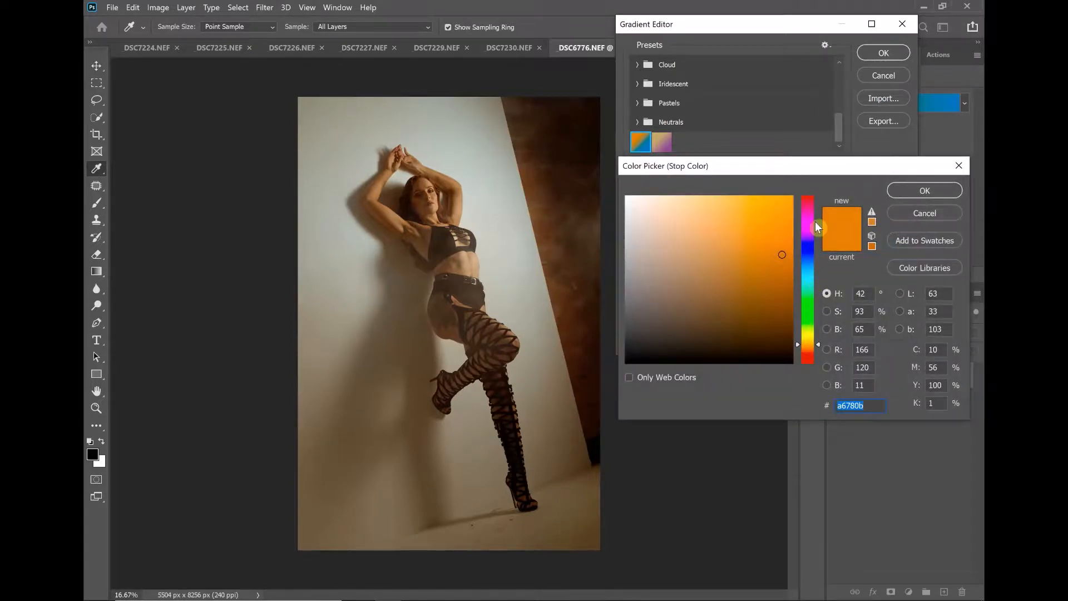
left_click(773, 207)
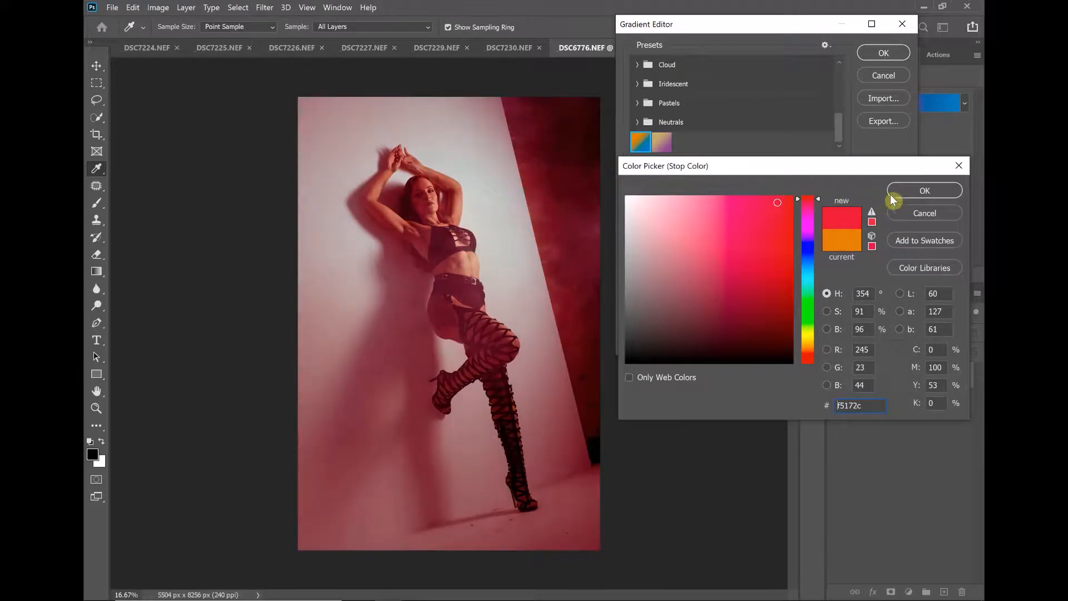
left_click(911, 189)
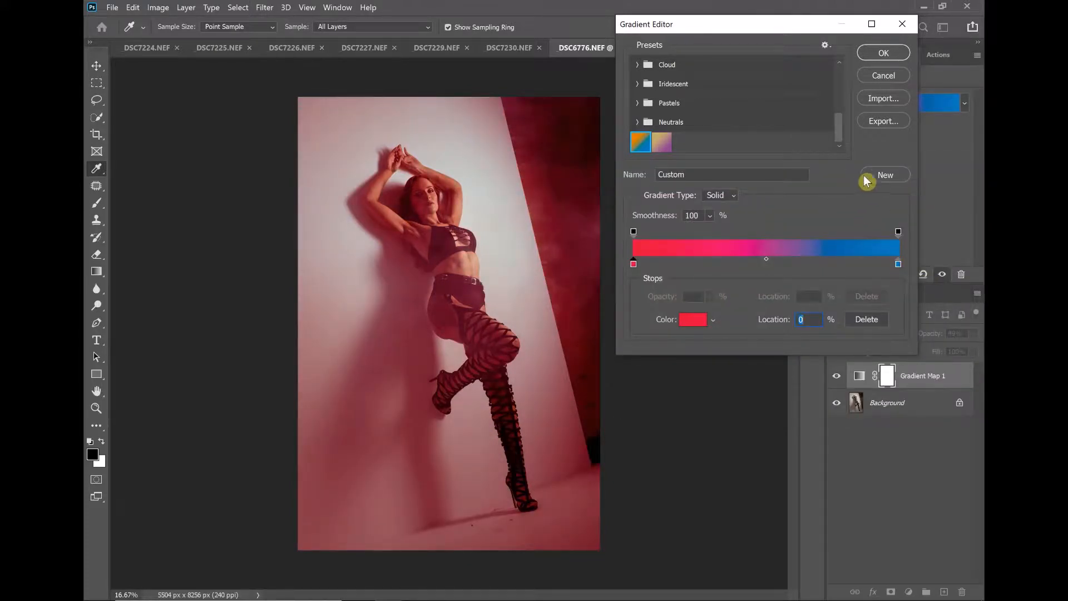
left_click(881, 177)
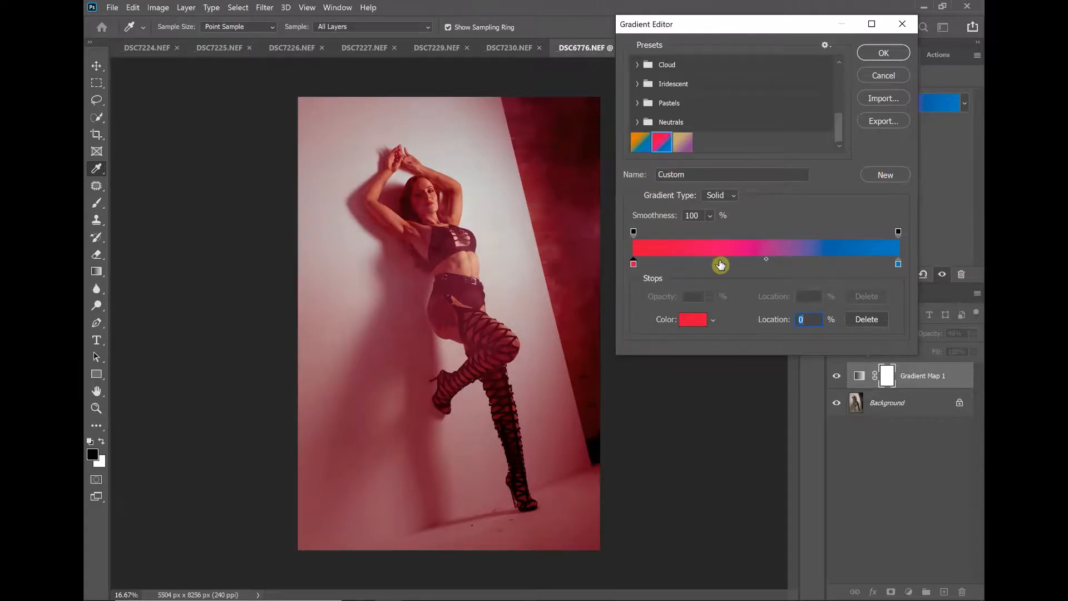
left_click(883, 52)
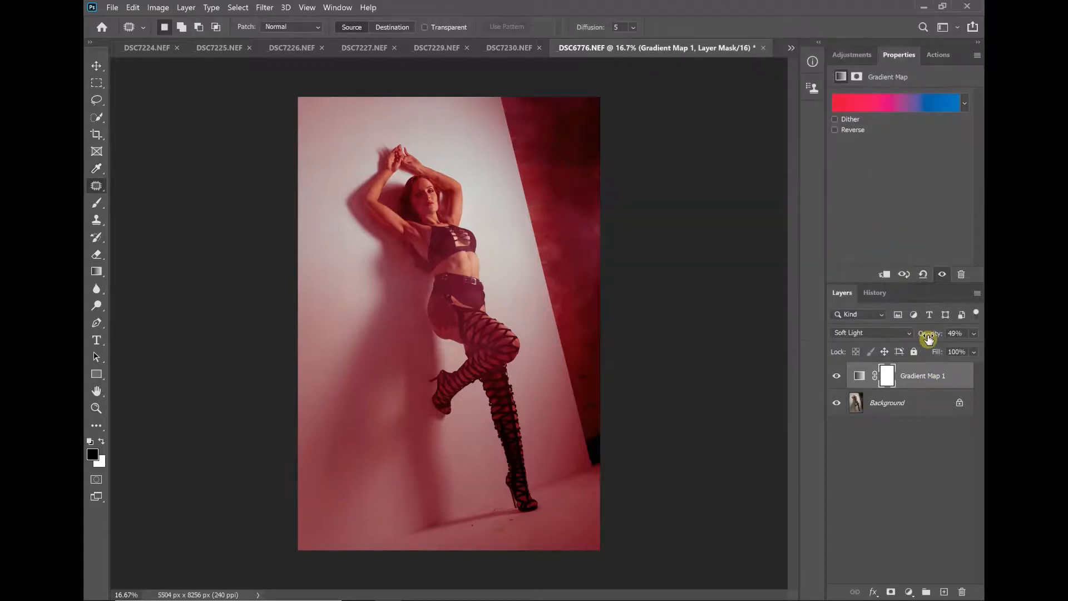
Lower the gradient map layer's opacity to 6% and toggle its visibility to compare the grade with the original
left_click_drag(925, 333, 891, 334)
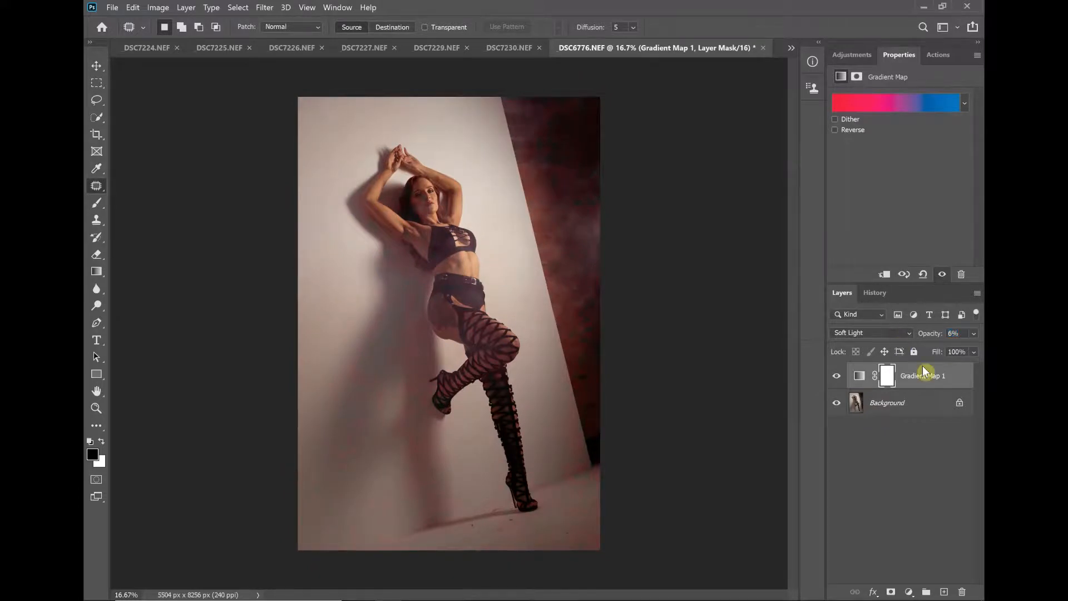
left_click(837, 381)
left_click(837, 381)
left_click(838, 382)
Replace the red-to-blue gradient with the saved orange-to-blue preset and apply it
left_click(905, 104)
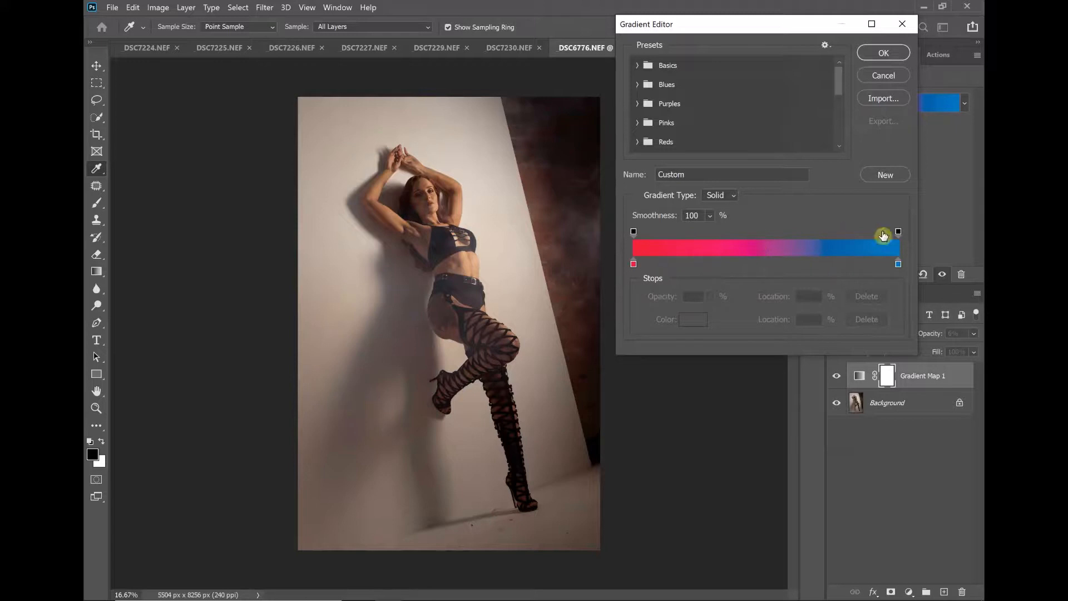
left_click_drag(837, 92, 842, 163)
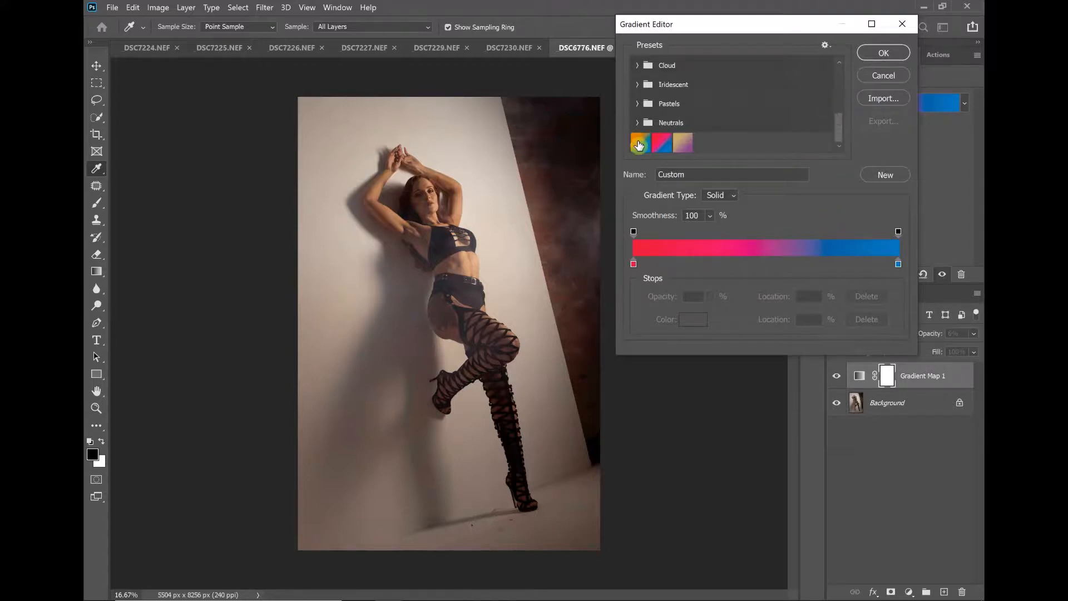
left_click(640, 143)
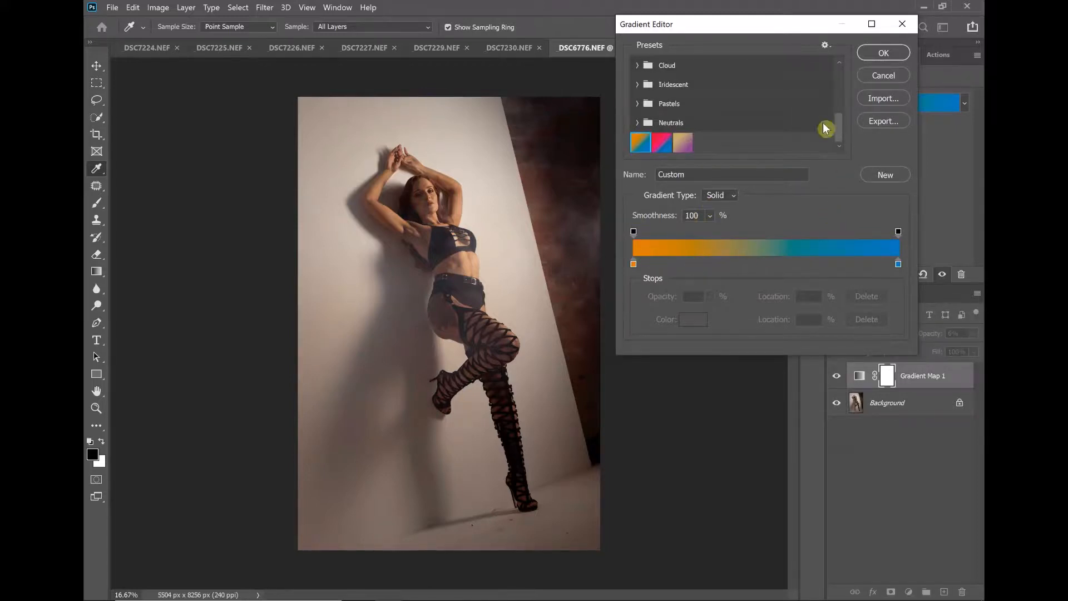
left_click(884, 53)
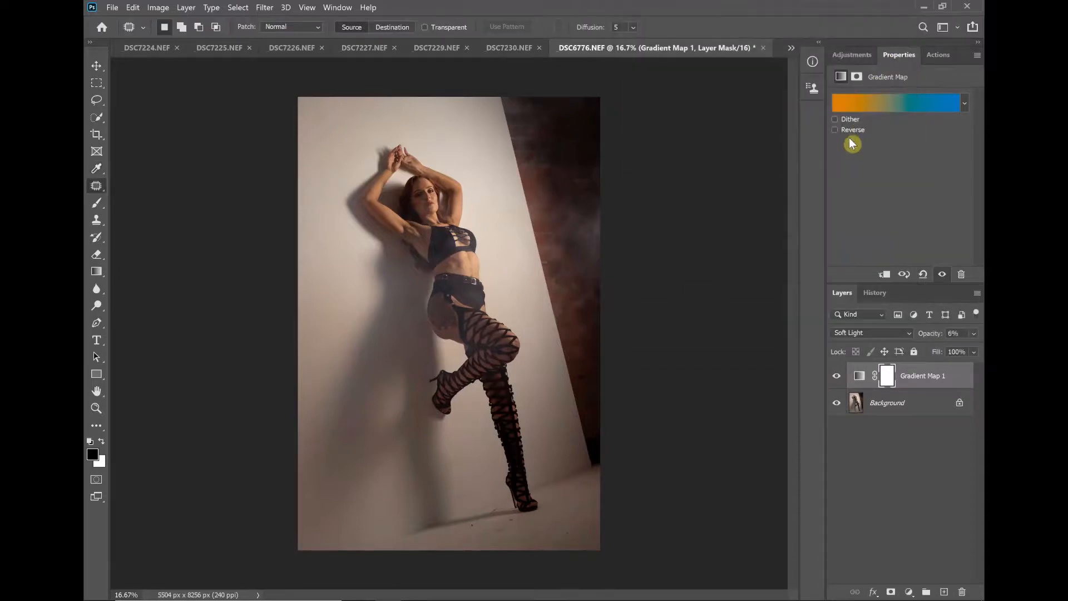
Reverse the gradient map's colors and raise the layer's opacity to 51%
left_click(834, 130)
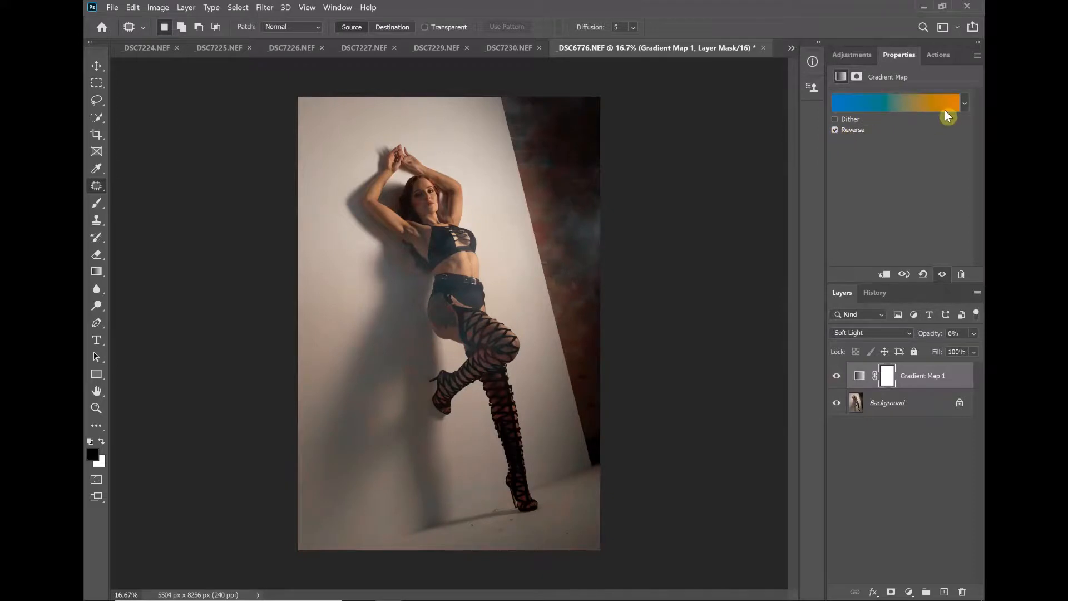
left_click(835, 132)
left_click(836, 132)
left_click_drag(930, 334, 956, 339)
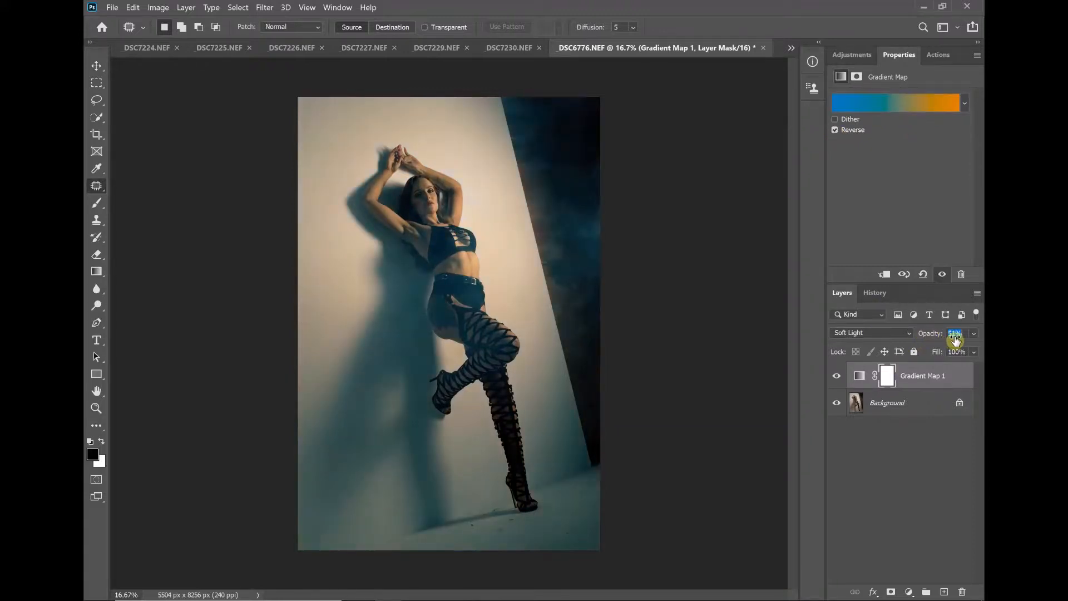
Try different color midpoint positions between the orange and blue stops, set the midpoint to 14%, and apply the gradient
left_click(913, 107)
left_click(893, 109)
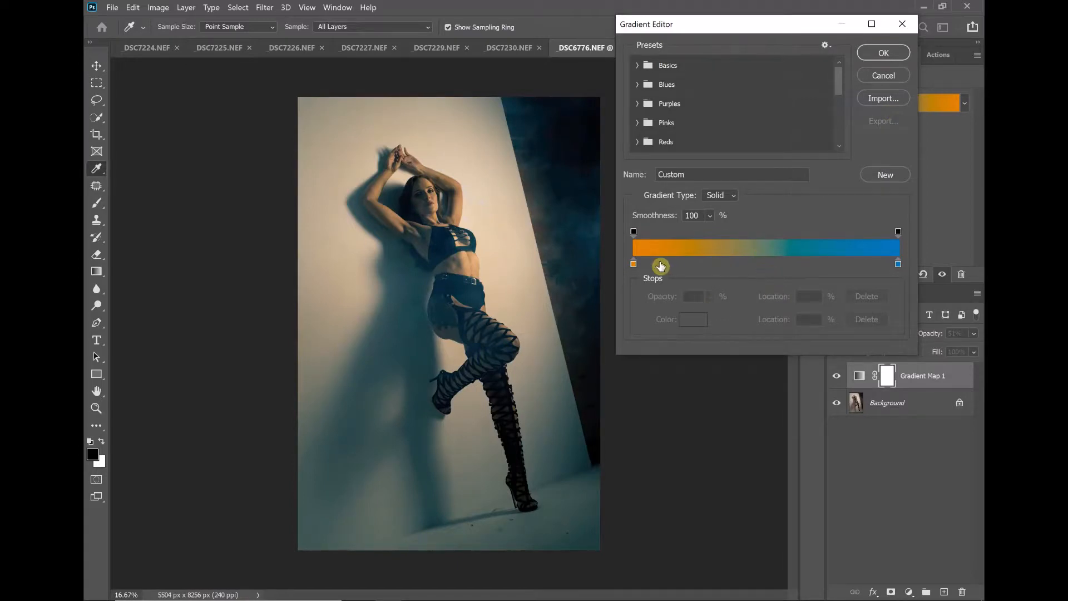
left_click(634, 264)
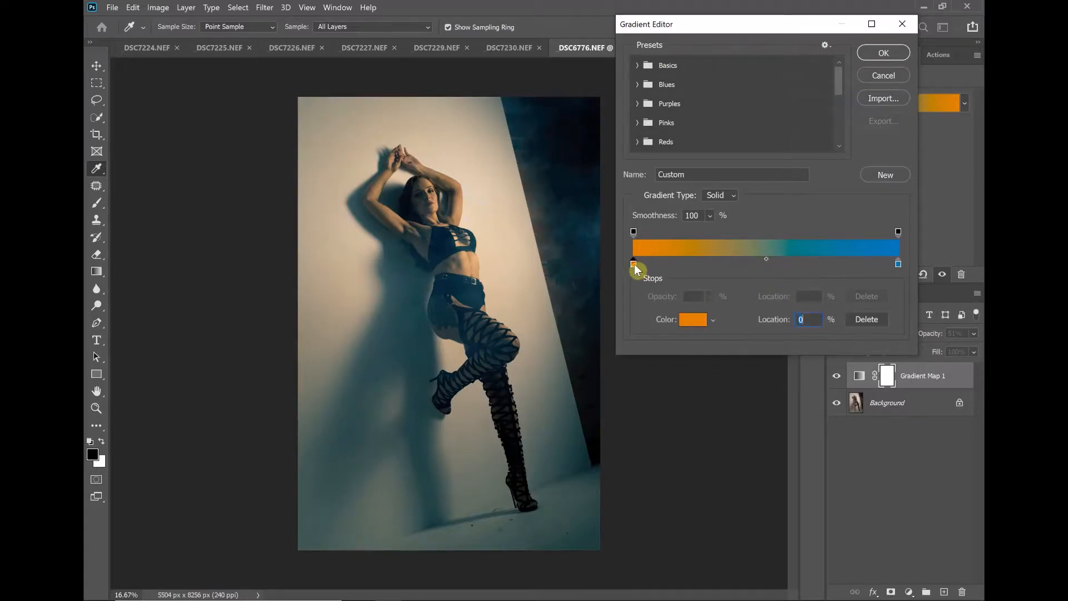
left_click(765, 259)
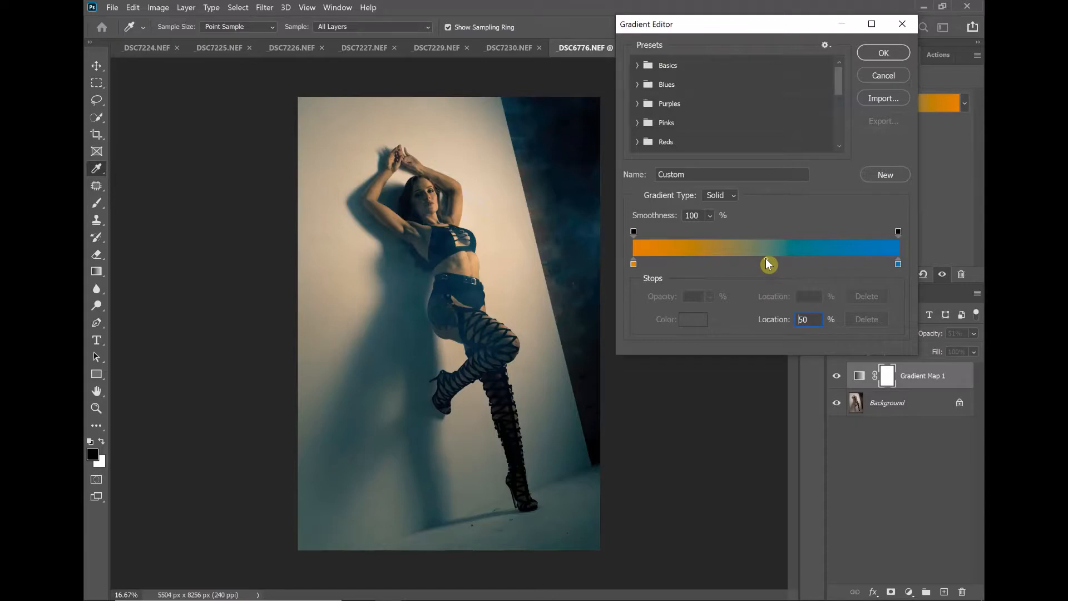
left_click_drag(766, 258, 843, 271)
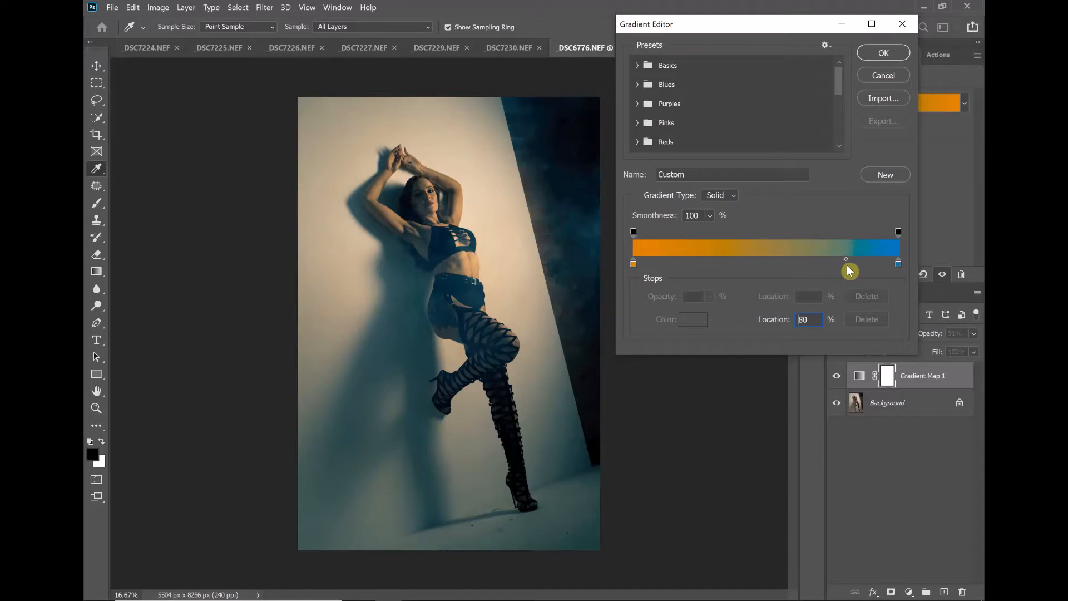
left_click_drag(847, 265, 868, 258)
left_click_drag(868, 258, 717, 293)
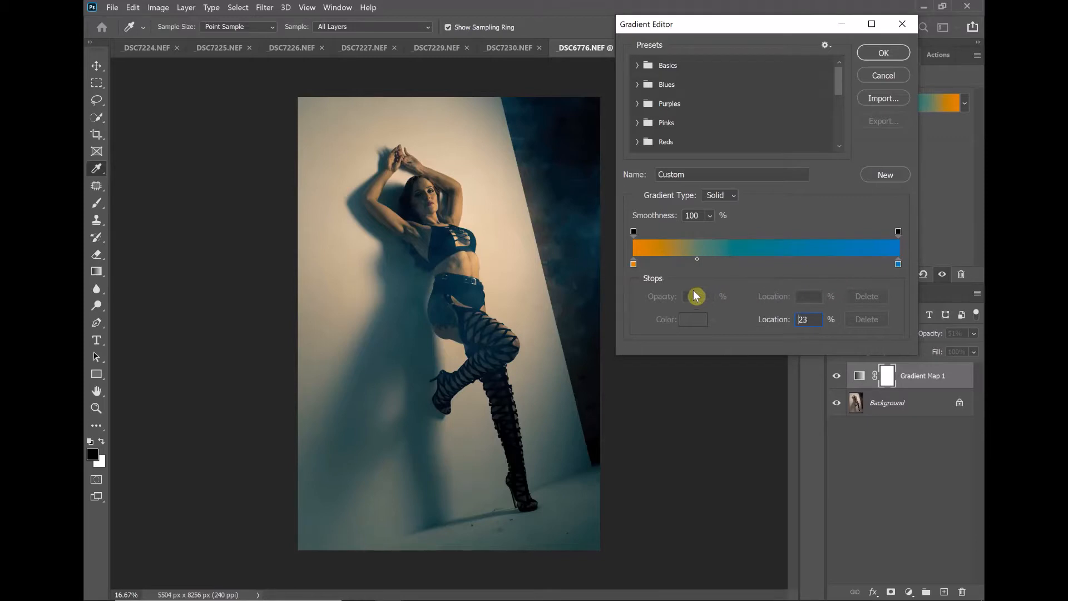
left_click_drag(697, 260, 671, 261)
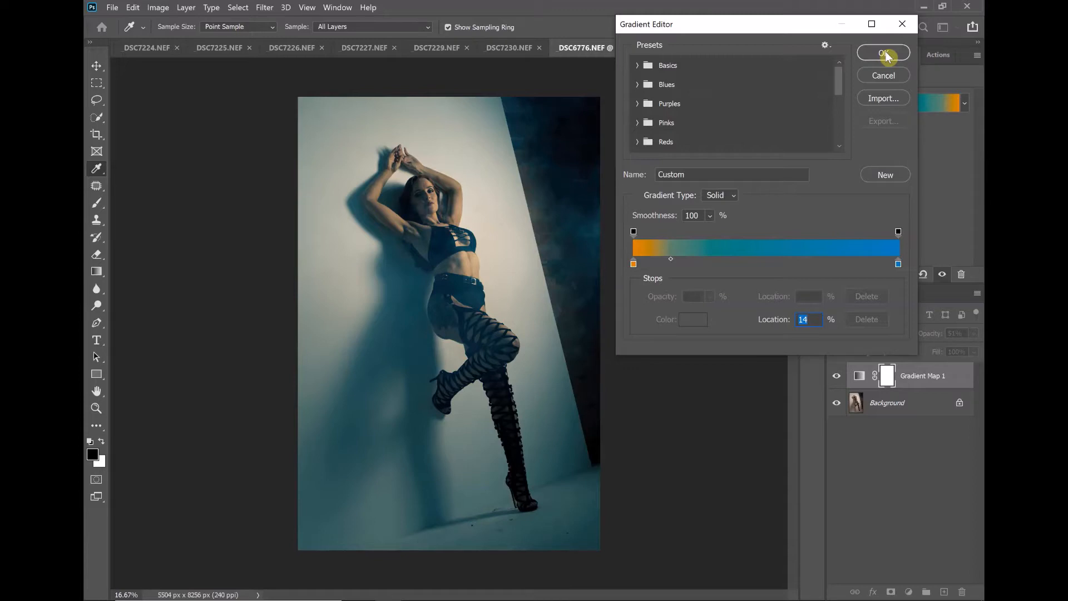
left_click(884, 53)
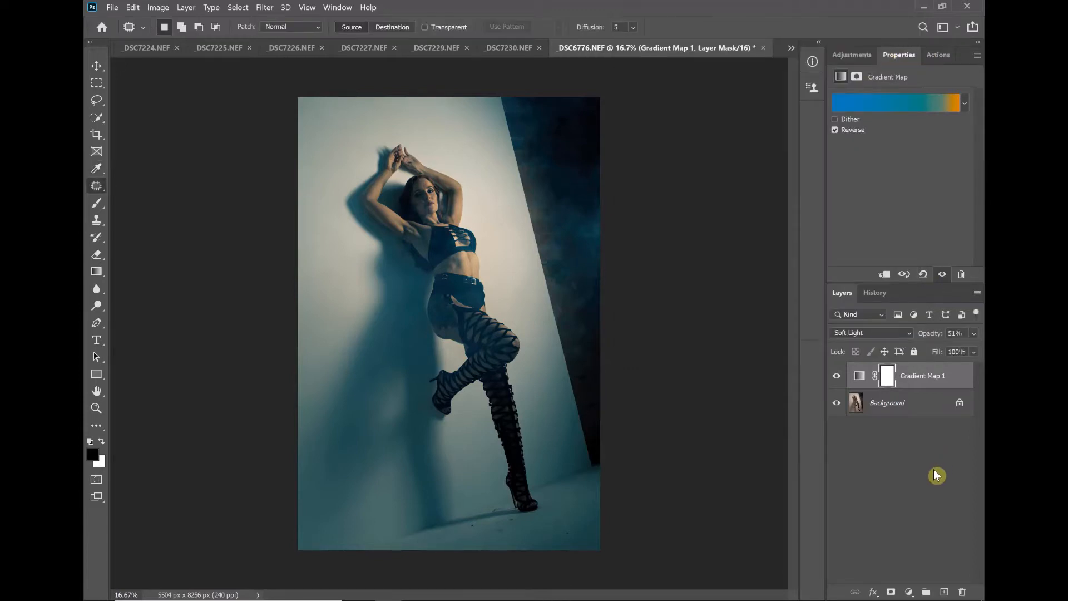